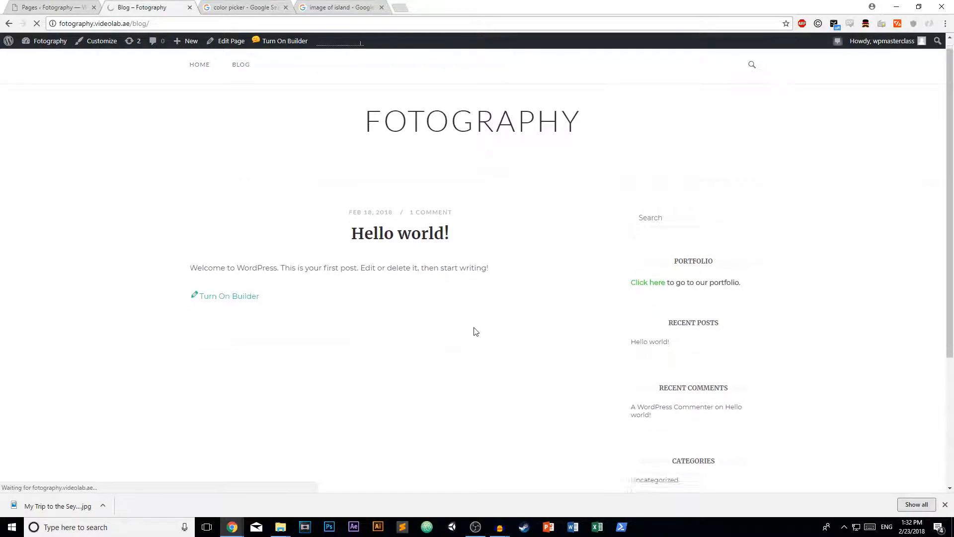
Step: Look through the photo gallery on the site's home page and open the Blog page
{"action": "scroll", "coordinate": [375, 285], "scroll_direction": "down", "scroll_amount": 5}
{"action": "scroll", "coordinate": [375, 284], "scroll_direction": "down", "scroll_amount": 4}
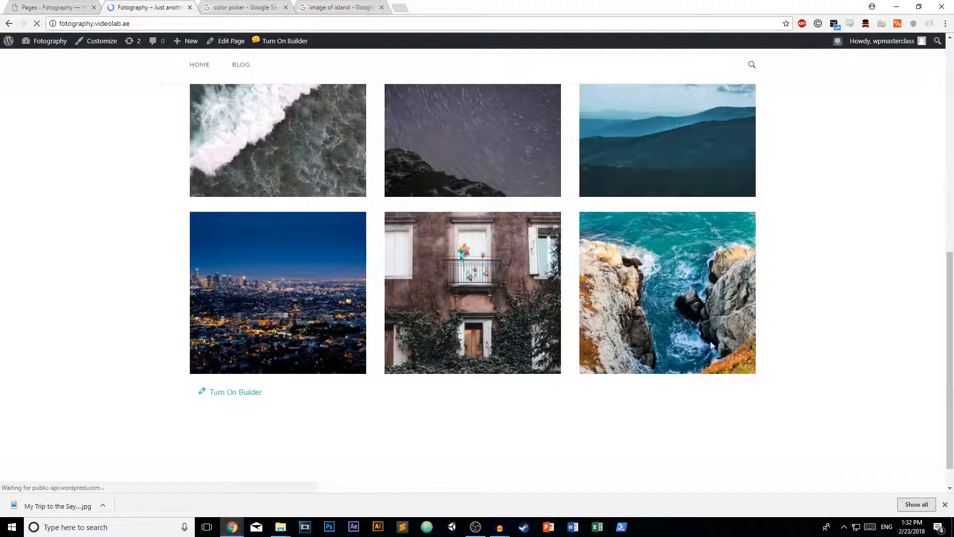
{"action": "scroll", "coordinate": [539, 348], "scroll_direction": "up", "scroll_amount": 10}
{"action": "left_click", "coordinate": [240, 69]}
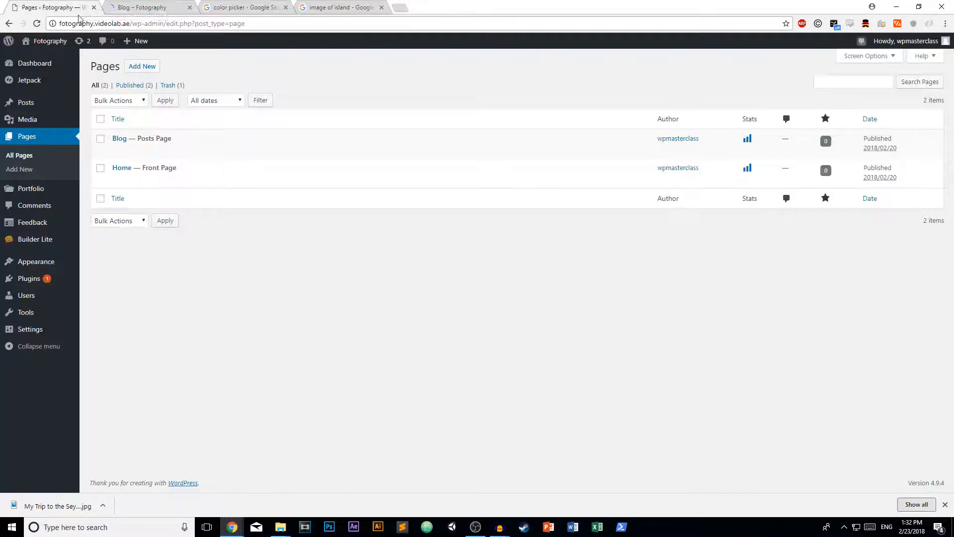
Step: Move the "Hello world!" post to the trash from the WordPress admin's list of all posts
{"action": "left_click", "coordinate": [74, 7]}
{"action": "mouse_move", "coordinate": [47, 106]}
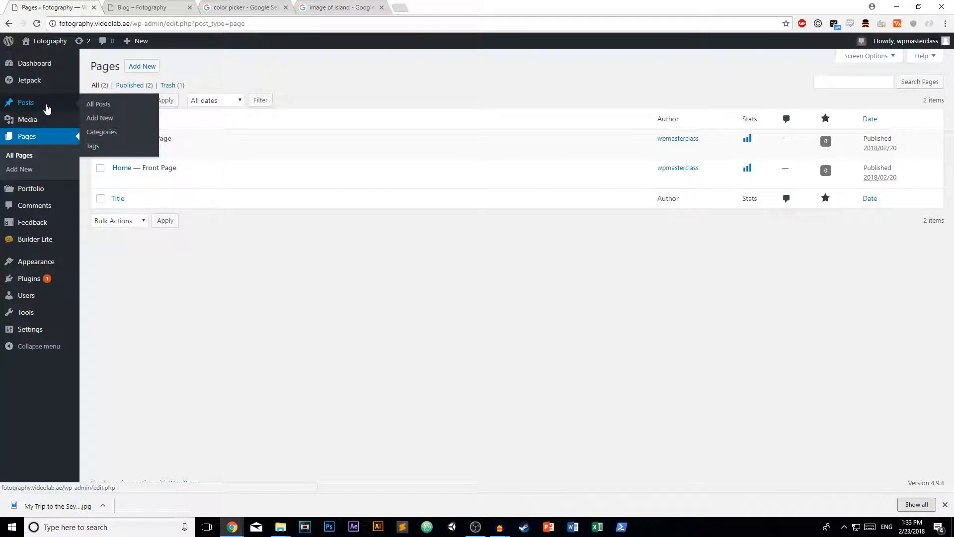
{"action": "left_click", "coordinate": [95, 119]}
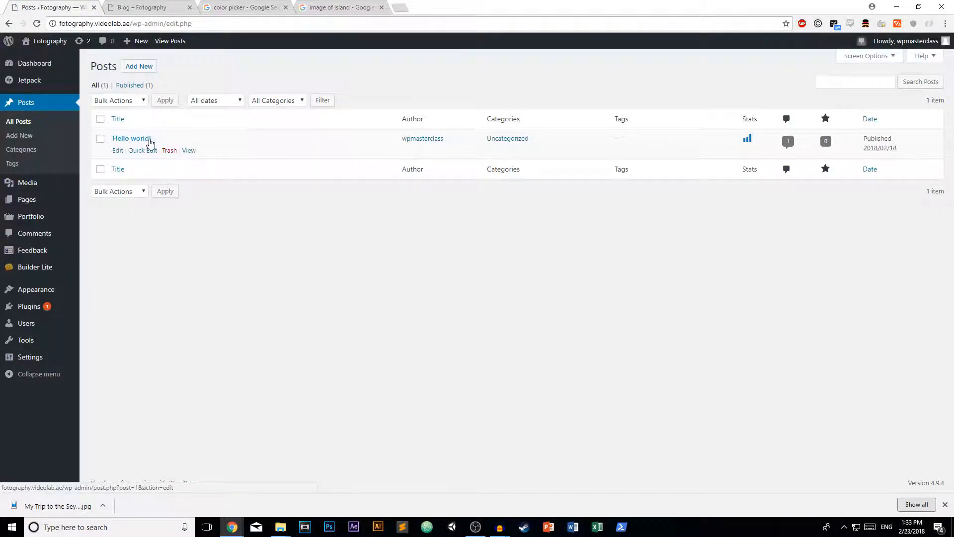
{"action": "left_click", "coordinate": [171, 151]}
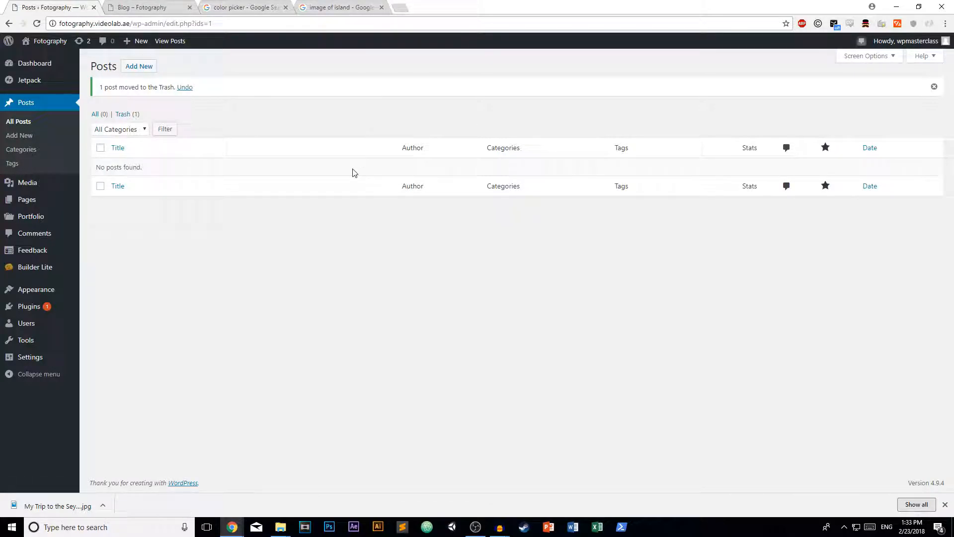
Step: Create a new post titled "My trip to the Seychelles!" with a paragraph of Lorem Ipsum text as its body
{"action": "left_click", "coordinate": [135, 73]}
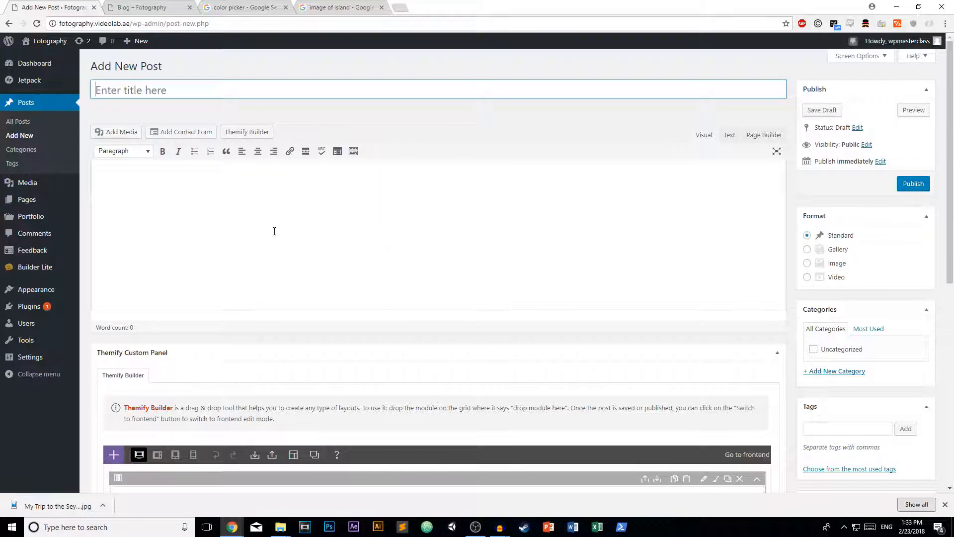
{"action": "type", "text": "M"}
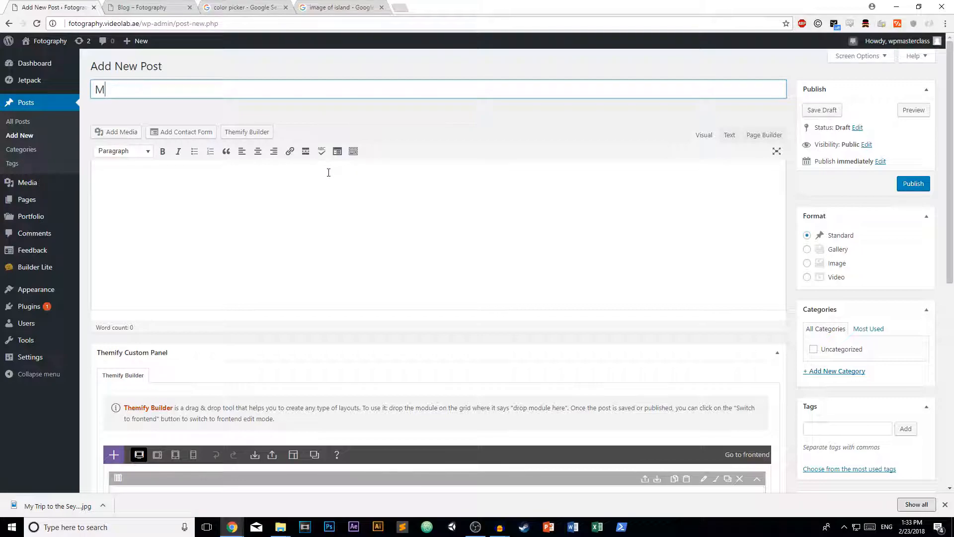
{"action": "type", "text": "y tripo to t"}
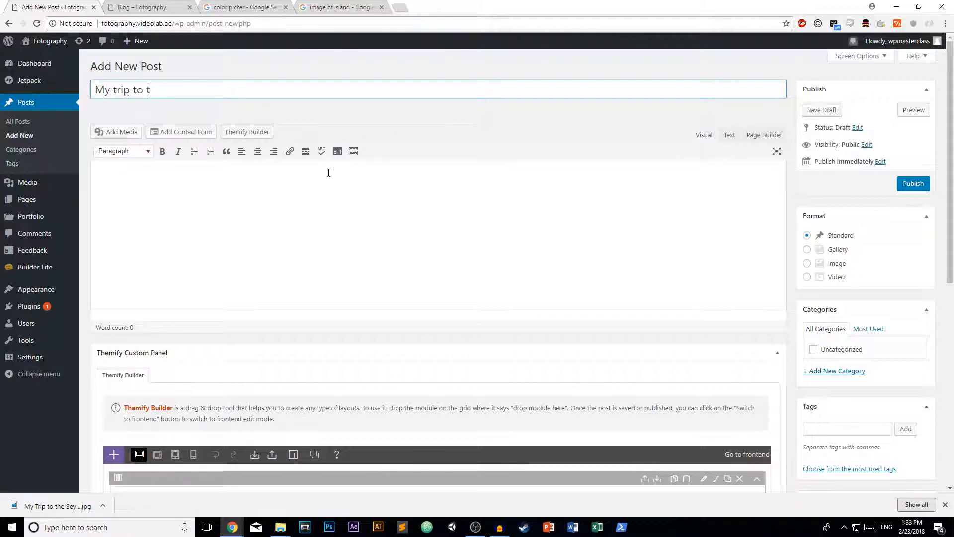
{"action": "type", "text": "he Seychelles!"}
{"action": "left_click", "coordinate": [328, 172]}
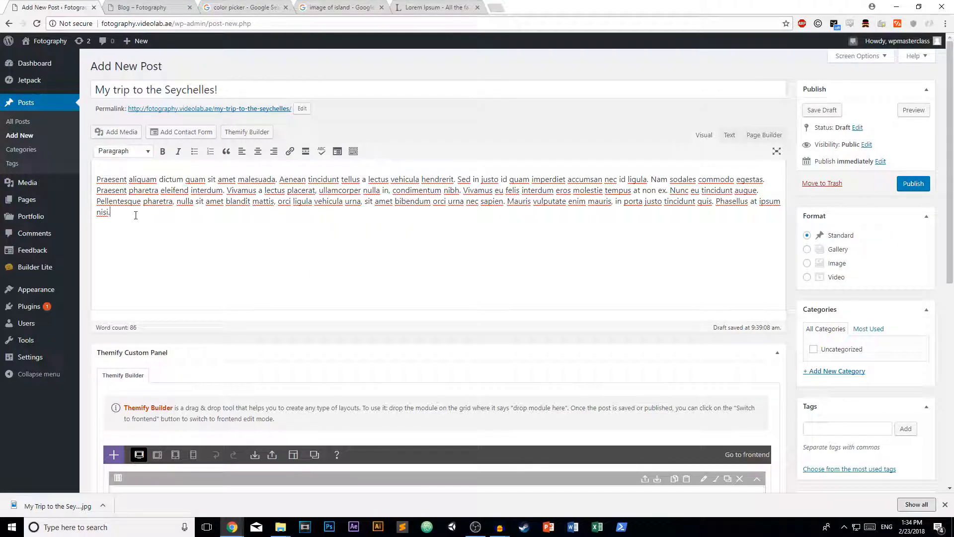
{"action": "left_click_drag", "start_coordinate": [217, 179], "coordinate": [228, 189]}
Step: Upload the downloaded "My Trip to the Seychelles - Blog Post Image.jpg" to the media library from the post's media dialog
{"action": "left_click", "coordinate": [112, 133]}
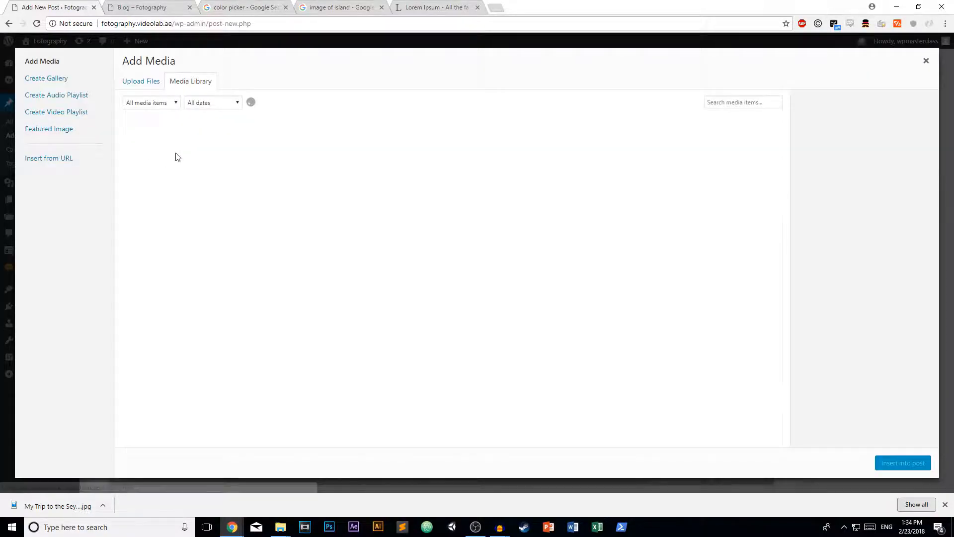
{"action": "left_click", "coordinate": [141, 81]}
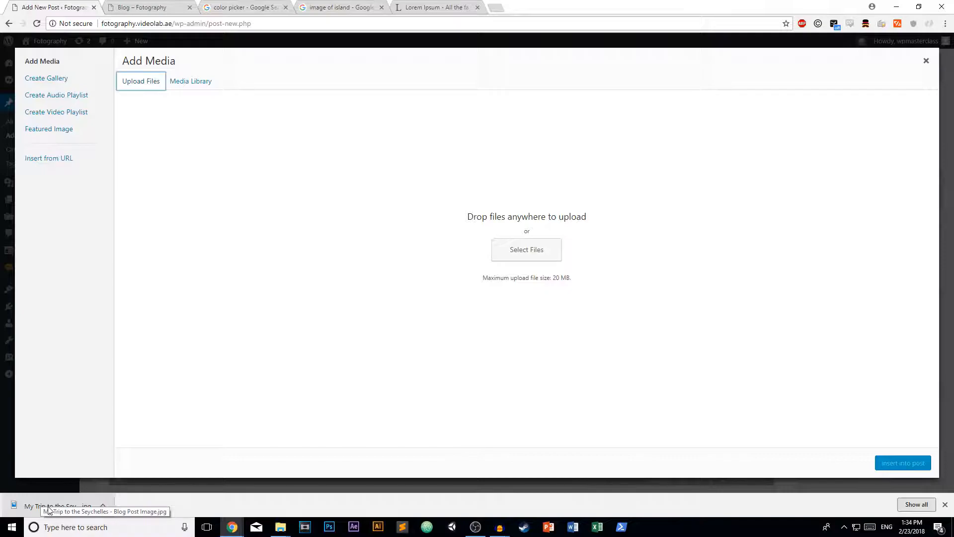
{"action": "left_click_drag", "start_coordinate": [56, 508], "coordinate": [403, 287]}
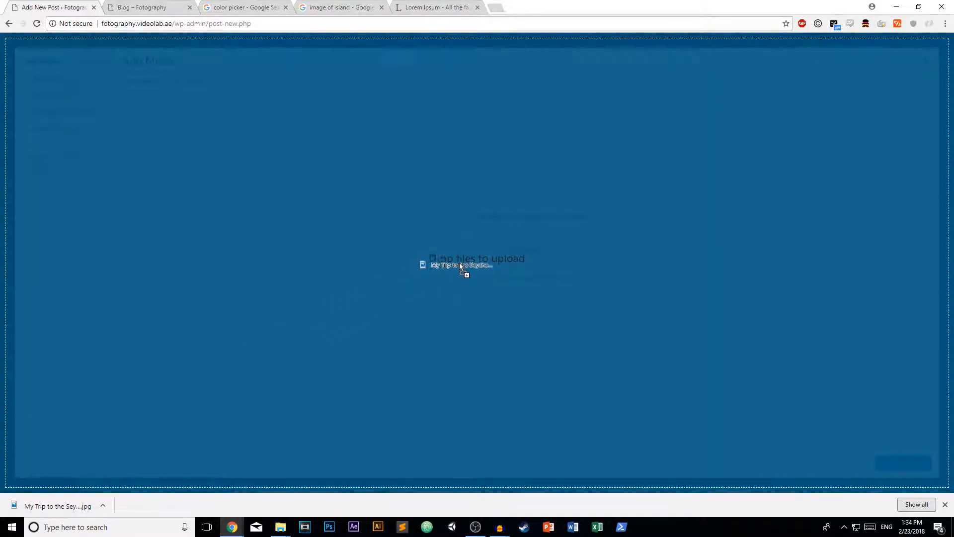
{"action": "left_click_drag", "start_coordinate": [458, 268], "coordinate": [460, 271]}
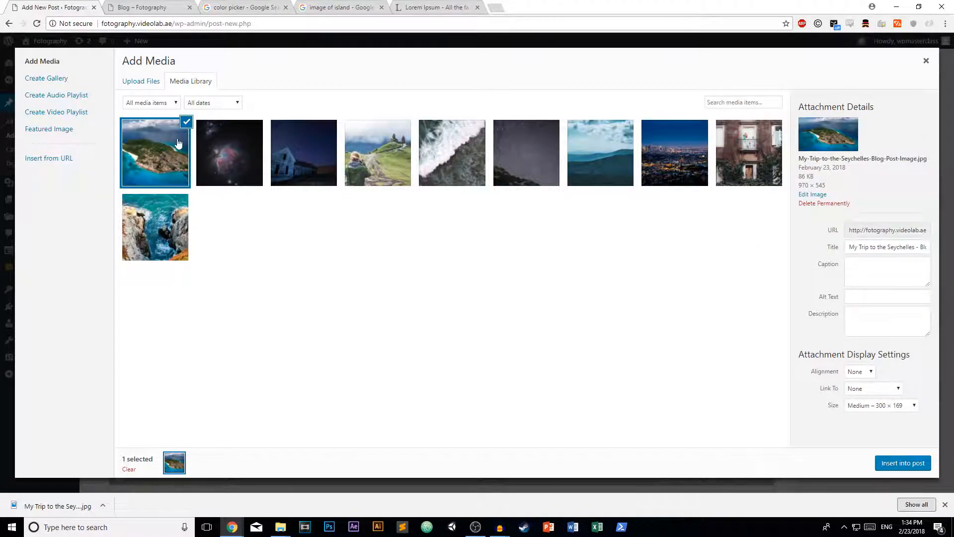
Step: Check the available sizes for the uploaded island image and set its alignment to Center
{"action": "left_click", "coordinate": [888, 405]}
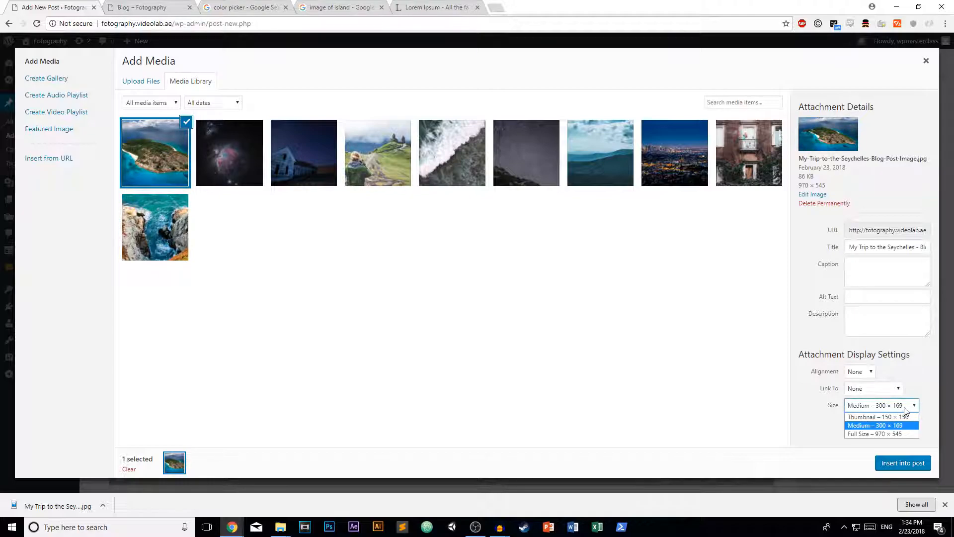
{"action": "left_click", "coordinate": [905, 409]}
{"action": "left_click", "coordinate": [864, 372]}
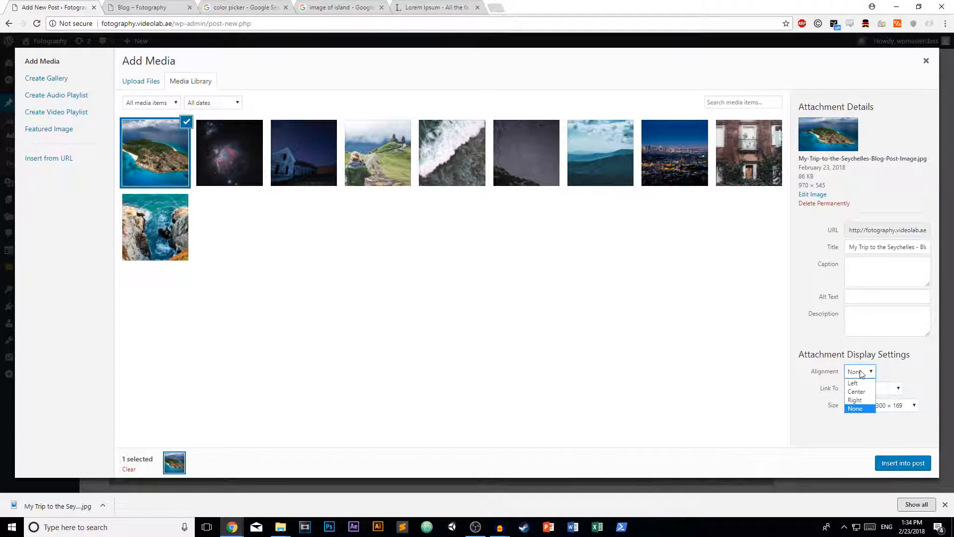
{"action": "left_click", "coordinate": [864, 393]}
Step: Link the island image to its Media File and insert it into the post
{"action": "left_click", "coordinate": [891, 389]}
{"action": "left_click", "coordinate": [892, 389]}
{"action": "left_click", "coordinate": [871, 390]}
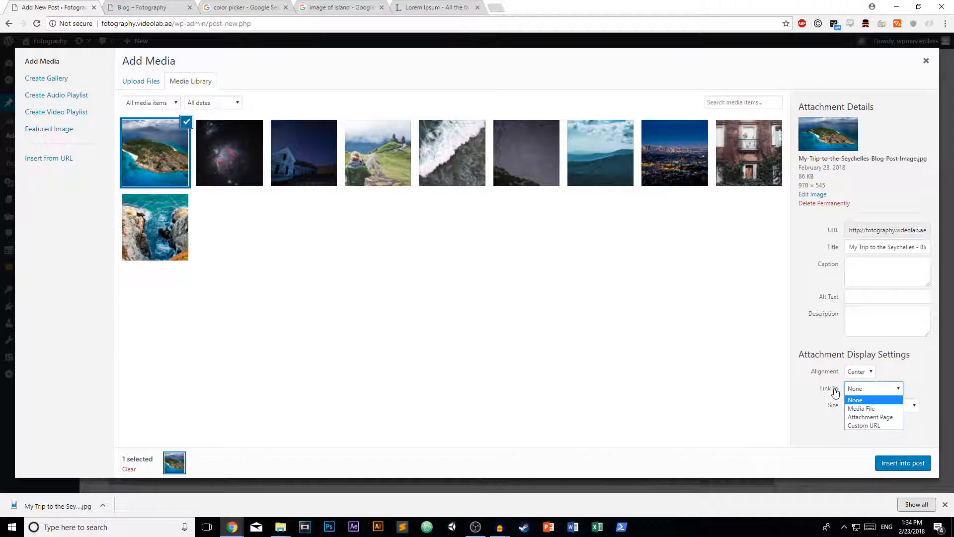
{"action": "left_click", "coordinate": [882, 411]}
{"action": "left_click", "coordinate": [884, 408]}
{"action": "left_click_drag", "start_coordinate": [921, 405], "coordinate": [836, 409]}
{"action": "left_click", "coordinate": [871, 408]}
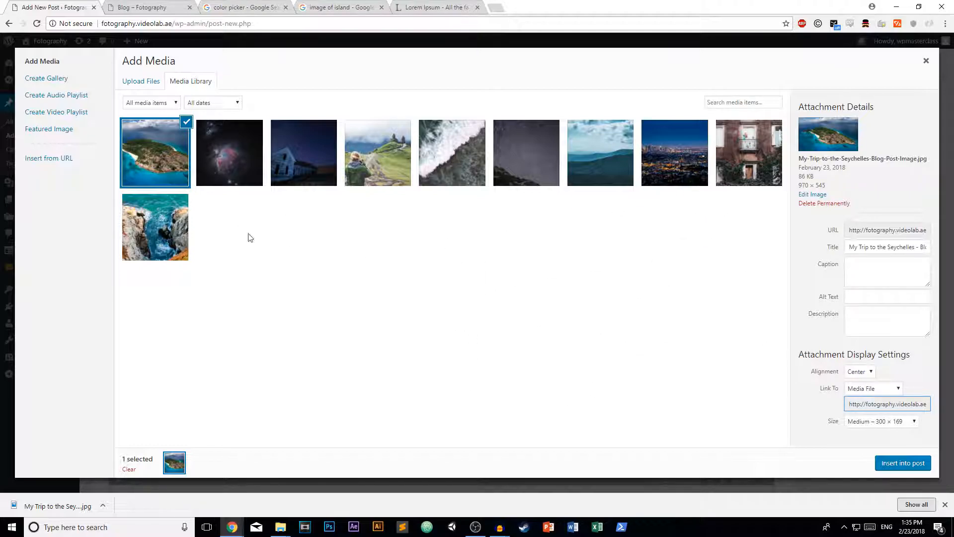
{"action": "left_click", "coordinate": [862, 404]}
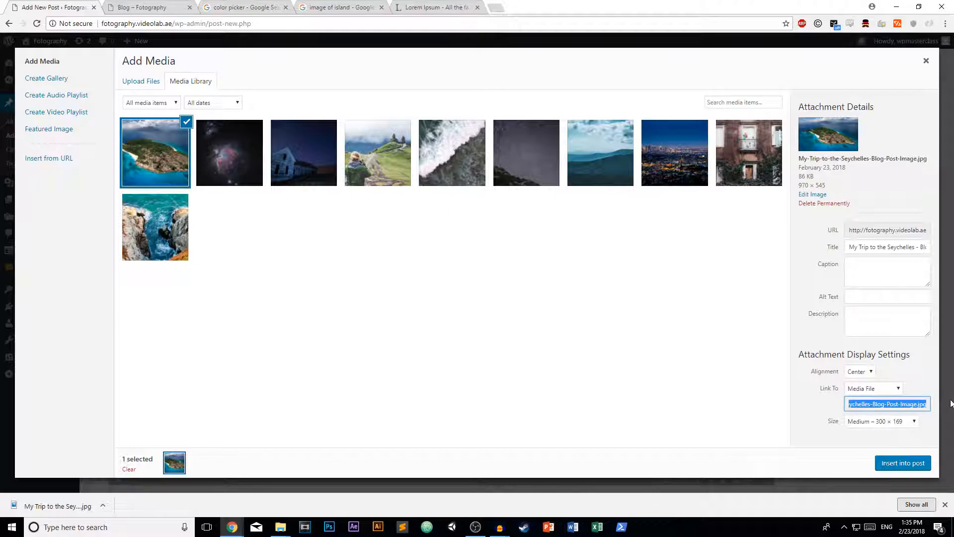
{"action": "left_click", "coordinate": [903, 463]}
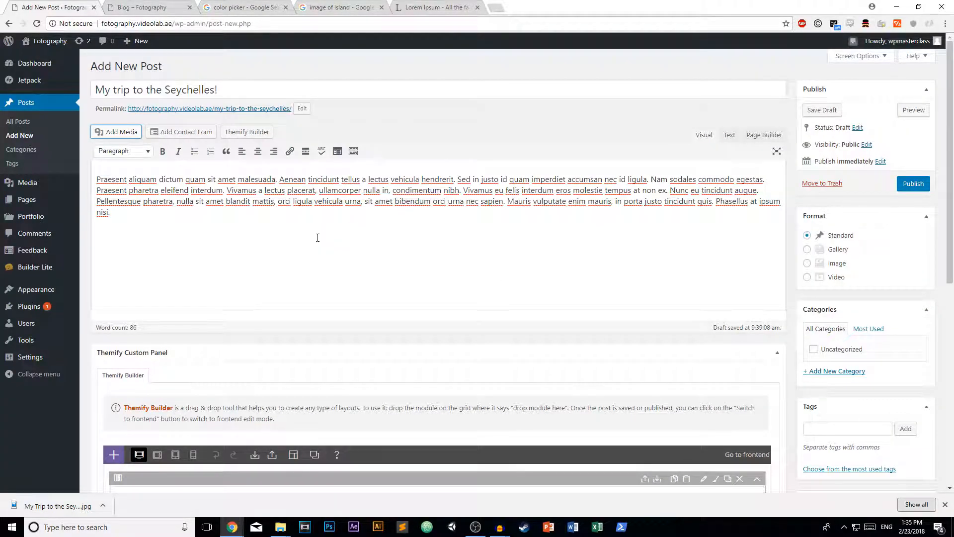
Step: Set the inserted island image's size to Full Size – 970 × 545 and update it in the post
{"action": "left_click", "coordinate": [430, 293]}
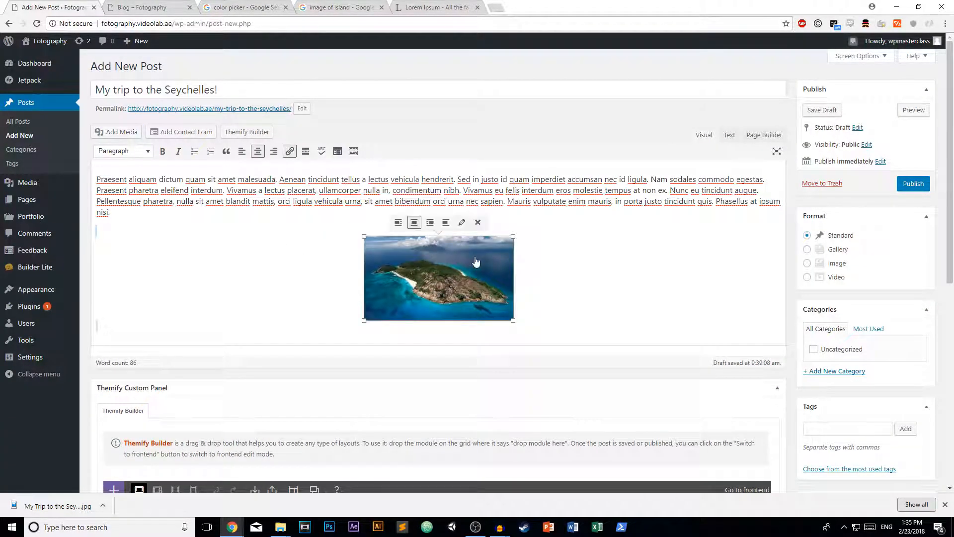
{"action": "left_click", "coordinate": [462, 222]}
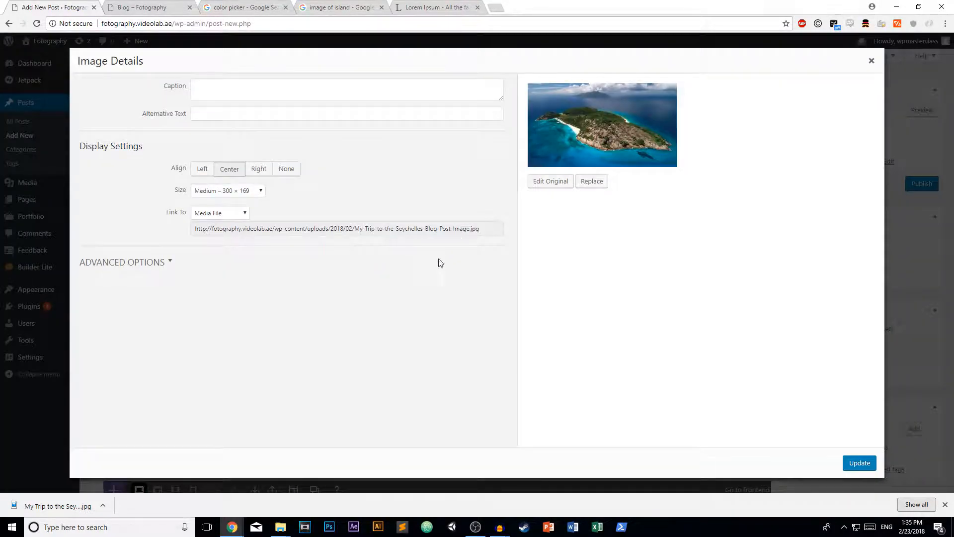
{"action": "left_click", "coordinate": [247, 191]}
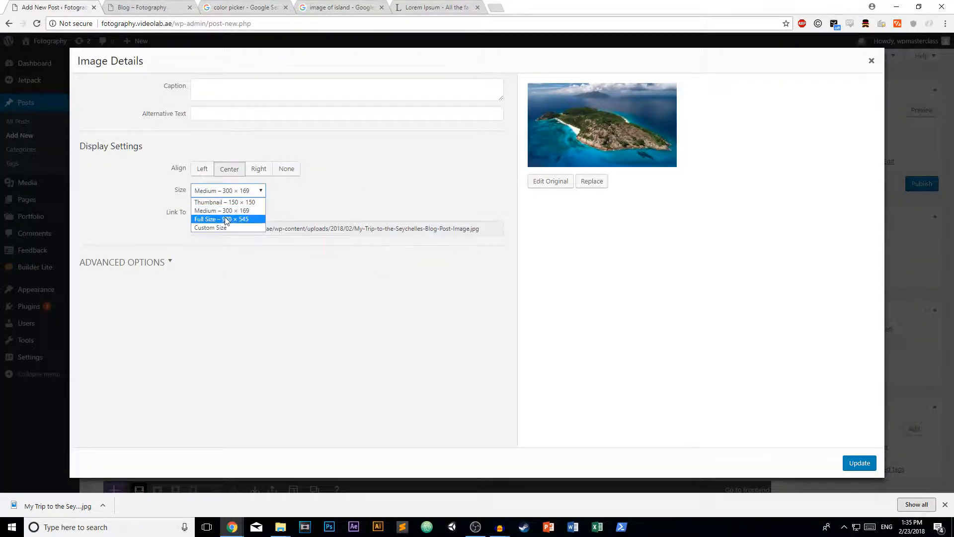
{"action": "left_click", "coordinate": [225, 219]}
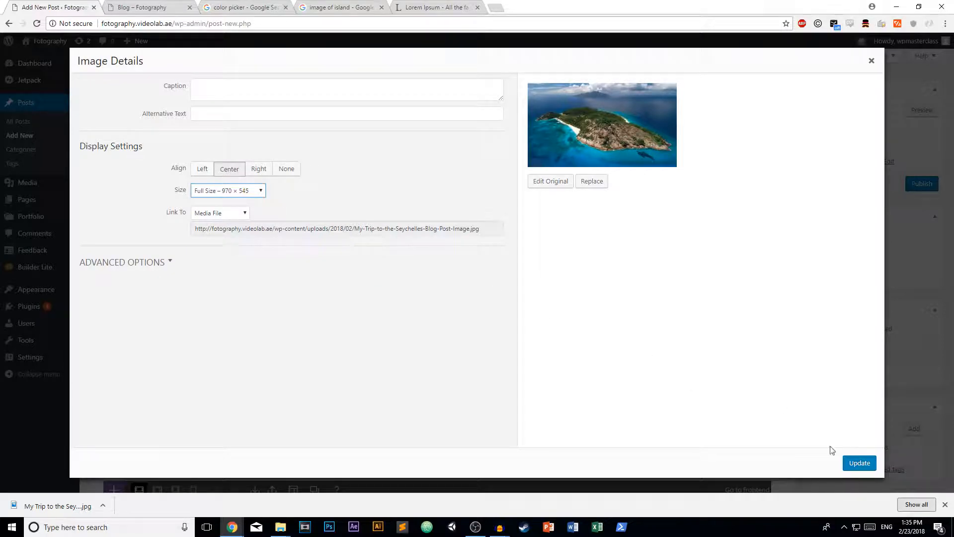
{"action": "left_click", "coordinate": [856, 462]}
{"action": "scroll", "coordinate": [439, 286], "scroll_direction": "down", "scroll_amount": 3}
{"action": "scroll", "coordinate": [439, 286], "scroll_direction": "up", "scroll_amount": 2}
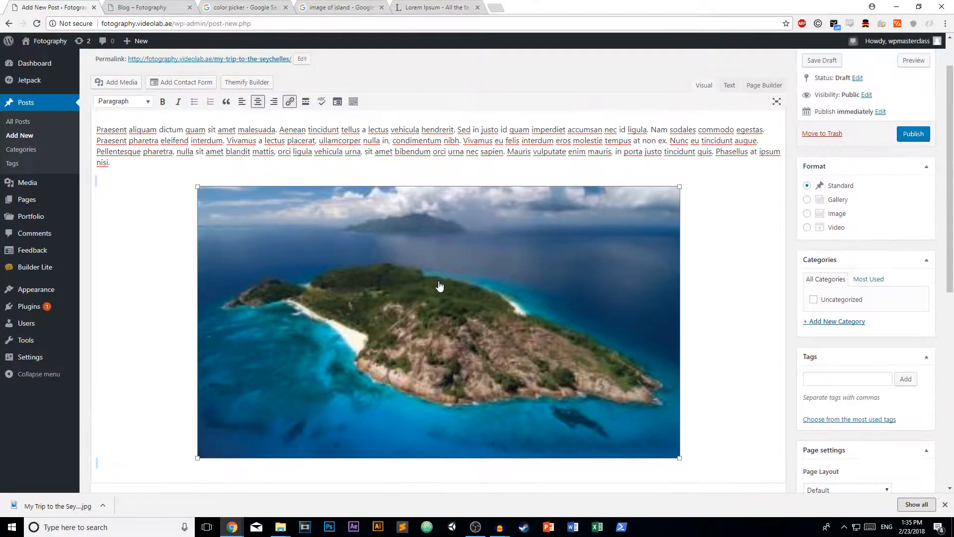
Step: Set the island image's size back to Medium – 300 × 169 and update it in the post
{"action": "left_click", "coordinate": [466, 175]}
{"action": "left_click", "coordinate": [259, 191]}
{"action": "left_click", "coordinate": [236, 210]}
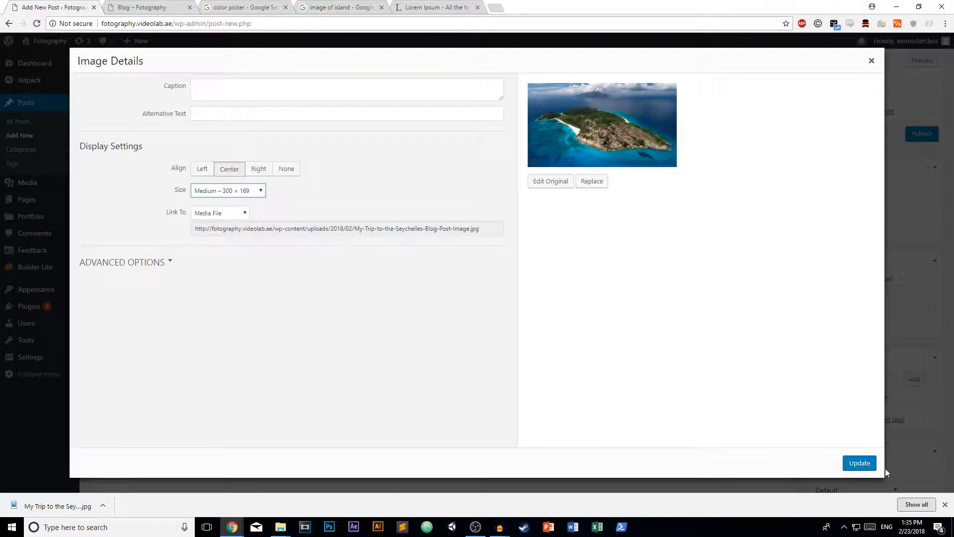
{"action": "left_click", "coordinate": [852, 464]}
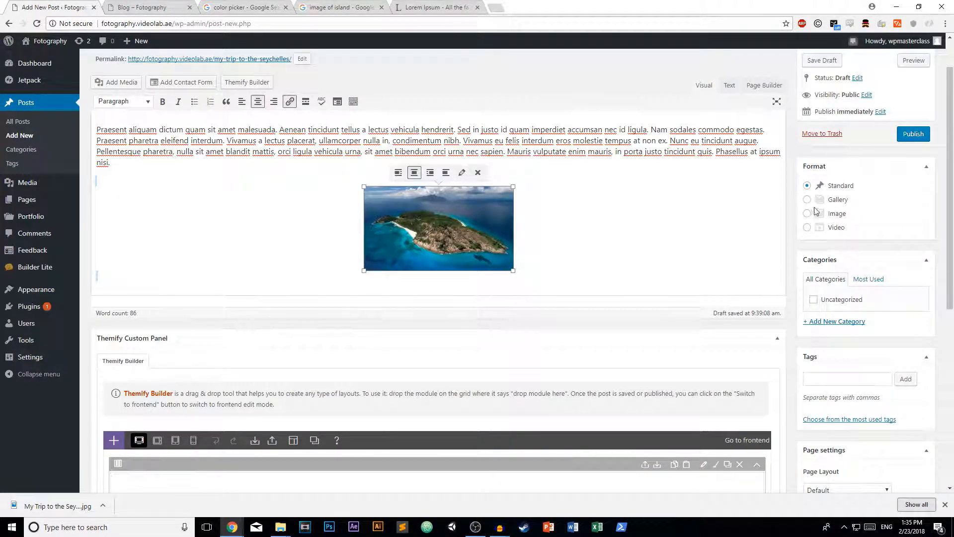
{"action": "left_click", "coordinate": [646, 240]}
Step: Review the finished Seychelles post and publish it
{"action": "scroll", "coordinate": [447, 239], "scroll_direction": "up", "scroll_amount": 1}
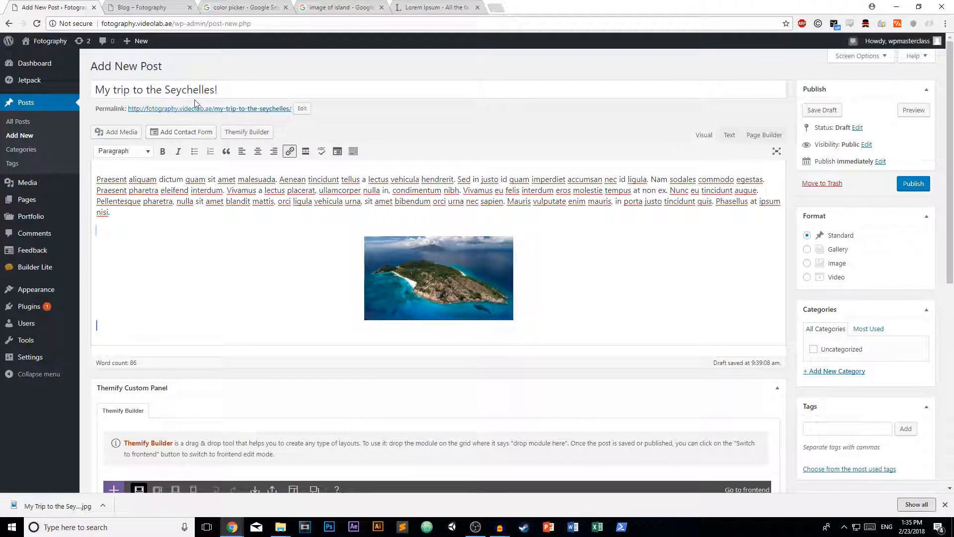
{"action": "scroll", "coordinate": [567, 277], "scroll_direction": "down", "scroll_amount": 1}
{"action": "scroll", "coordinate": [567, 277], "scroll_direction": "up", "scroll_amount": 1}
{"action": "left_click", "coordinate": [914, 183]}
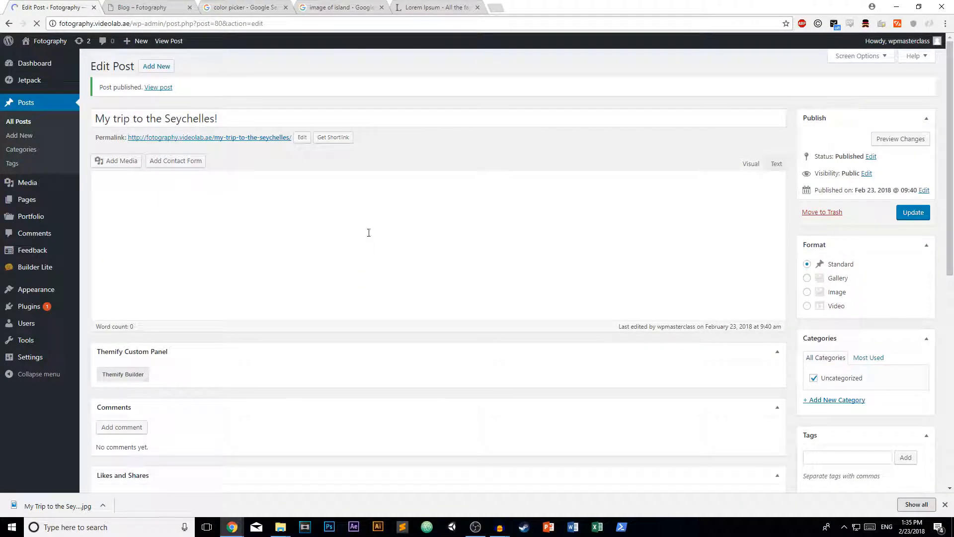
Step: Start another new post titled "My New & Improved Camera!" and place the cursor in its body
{"action": "left_click", "coordinate": [19, 135]}
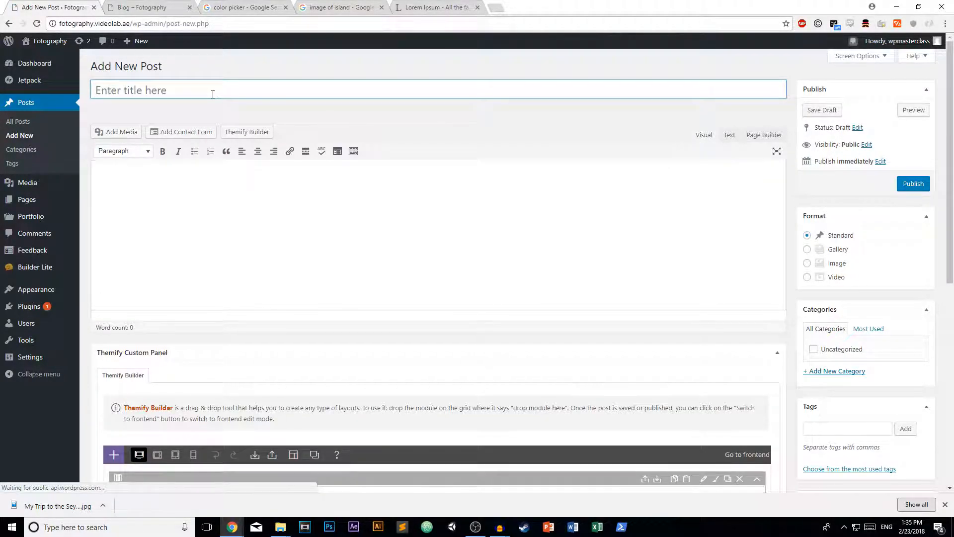
{"action": "type", "text": "My n"}
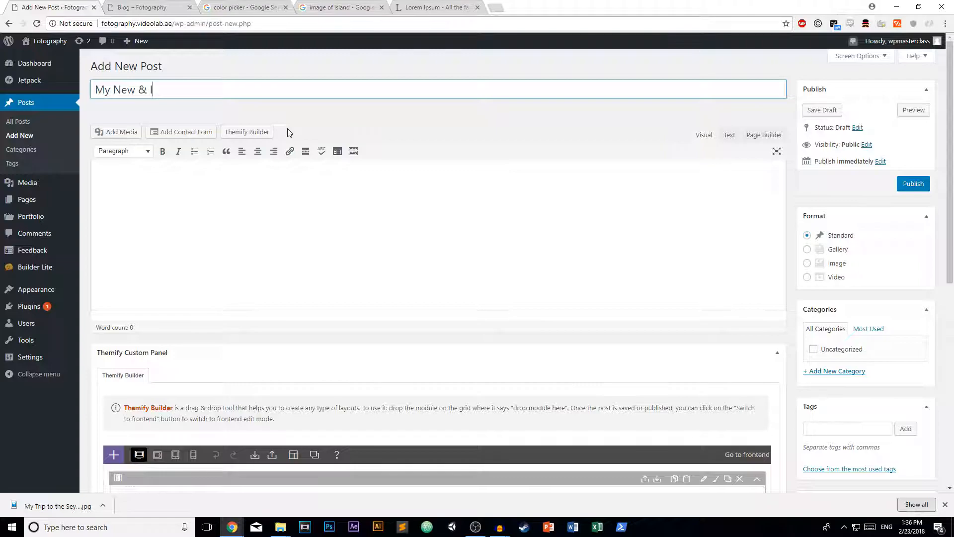
{"action": "type", "text": "proved Camera!"}
{"action": "left_click", "coordinate": [283, 278]}
Step: Generate a new single paragraph of placeholder text on the Lorem Ipsum site and copy it
{"action": "left_click", "coordinate": [429, 7]}
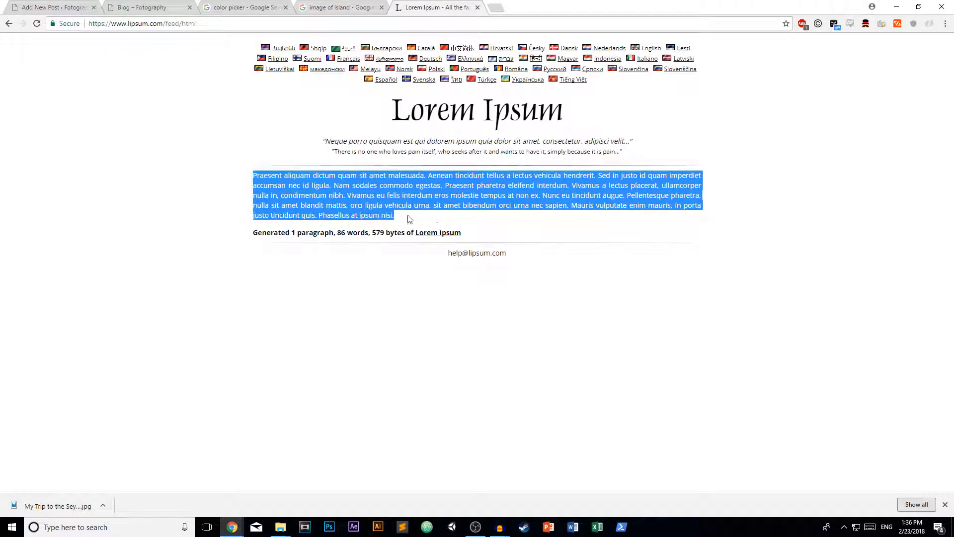
{"action": "left_click", "coordinate": [9, 24]}
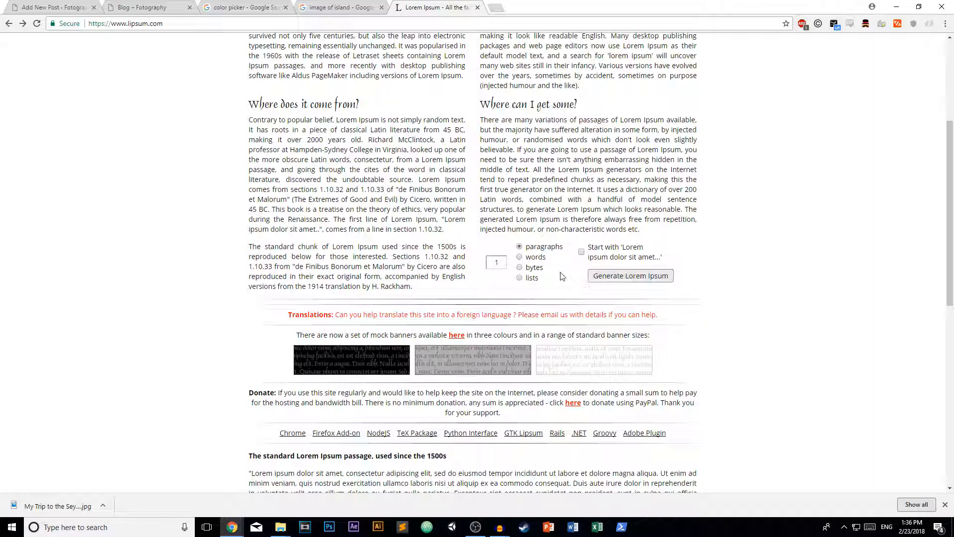
{"action": "left_click", "coordinate": [627, 277]}
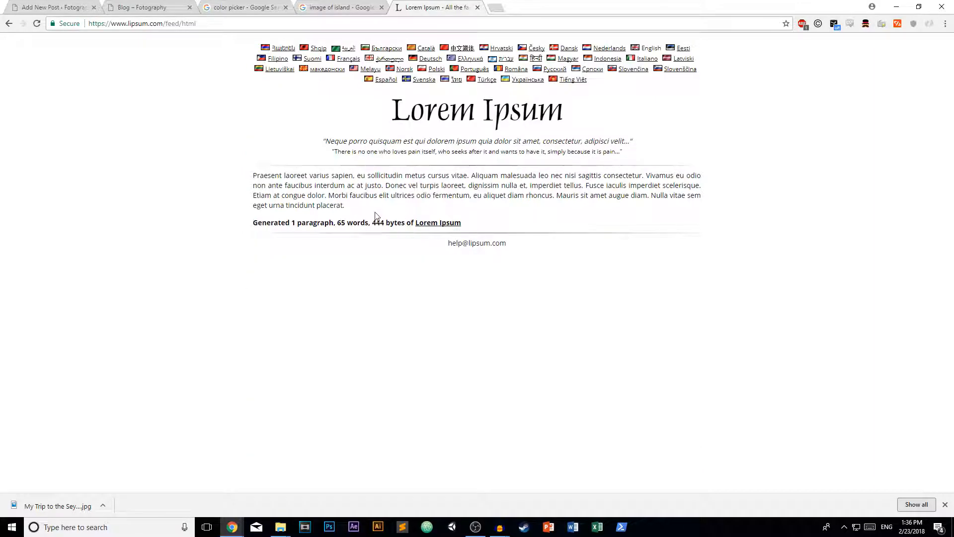
{"action": "left_click_drag", "start_coordinate": [376, 222], "coordinate": [282, 205]}
{"action": "left_click_drag", "start_coordinate": [356, 208], "coordinate": [275, 182]}
{"action": "key", "text": "ctrl+c"}
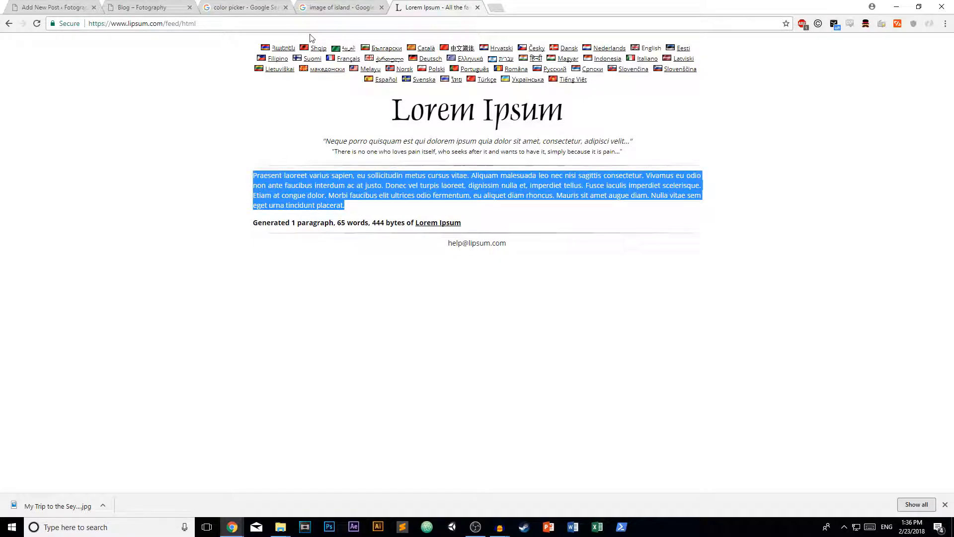
{"action": "left_click", "coordinate": [145, 7]}
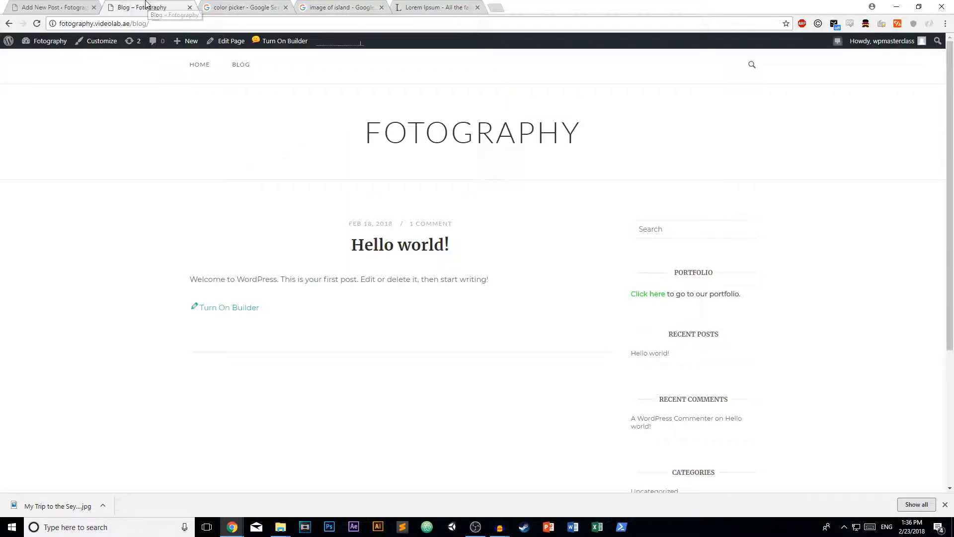
Step: Paste the copied placeholder paragraph into the body of the camera post and start a new line below it
{"action": "left_click", "coordinate": [79, 5]}
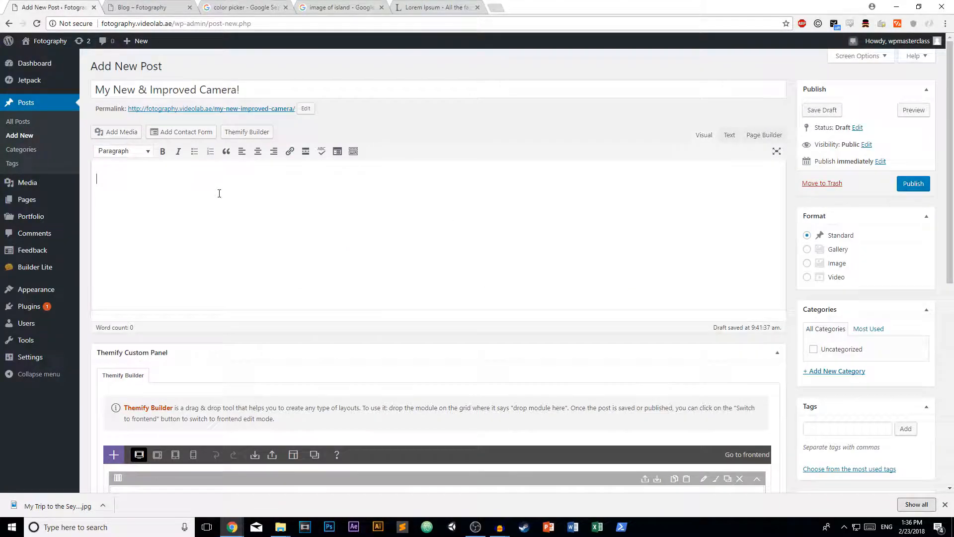
{"action": "key", "text": "ctrl+v"}
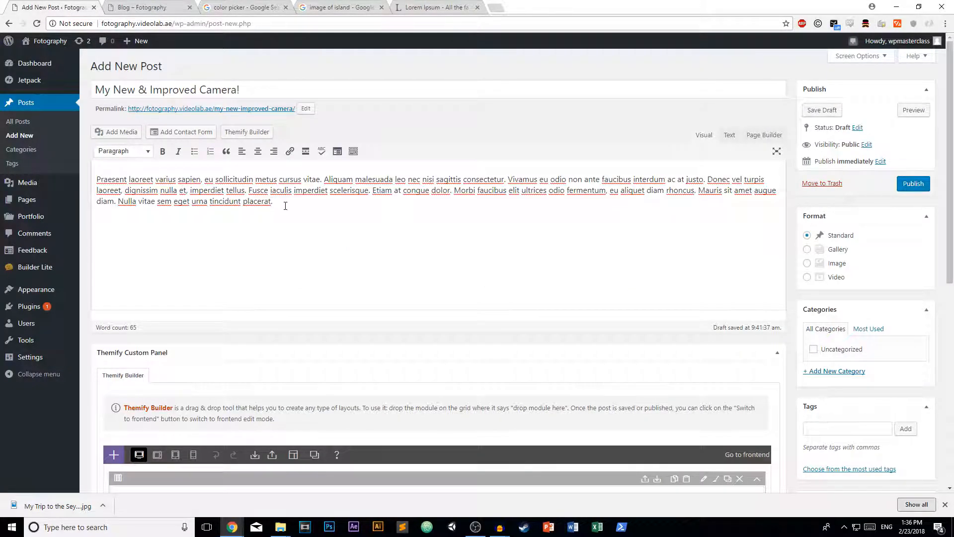
{"action": "key", "text": "Return"}
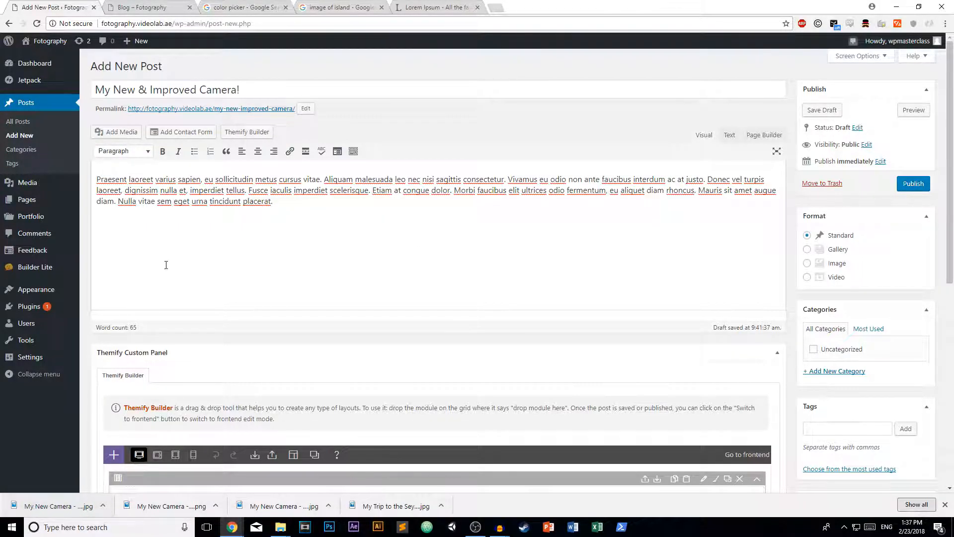
Step: Upload the three downloaded My New Camera images to the media library from the post's Add Media dialog
{"action": "left_click", "coordinate": [120, 132]}
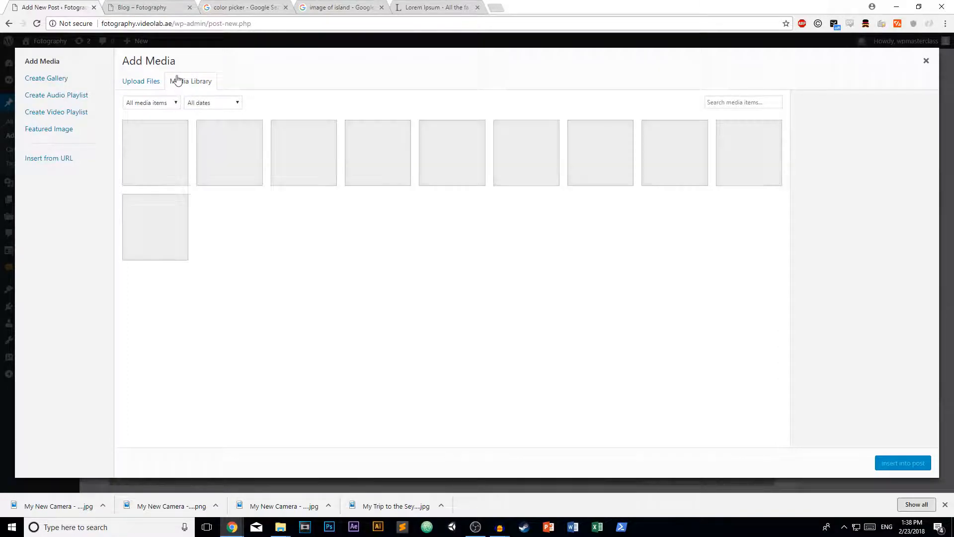
{"action": "left_click", "coordinate": [146, 83]}
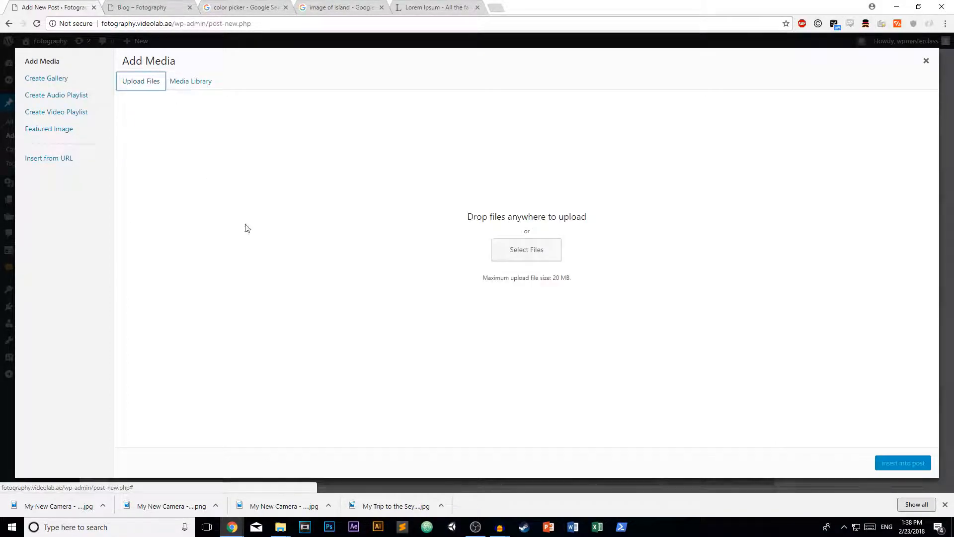
{"action": "left_click_drag", "start_coordinate": [59, 506], "coordinate": [307, 347]}
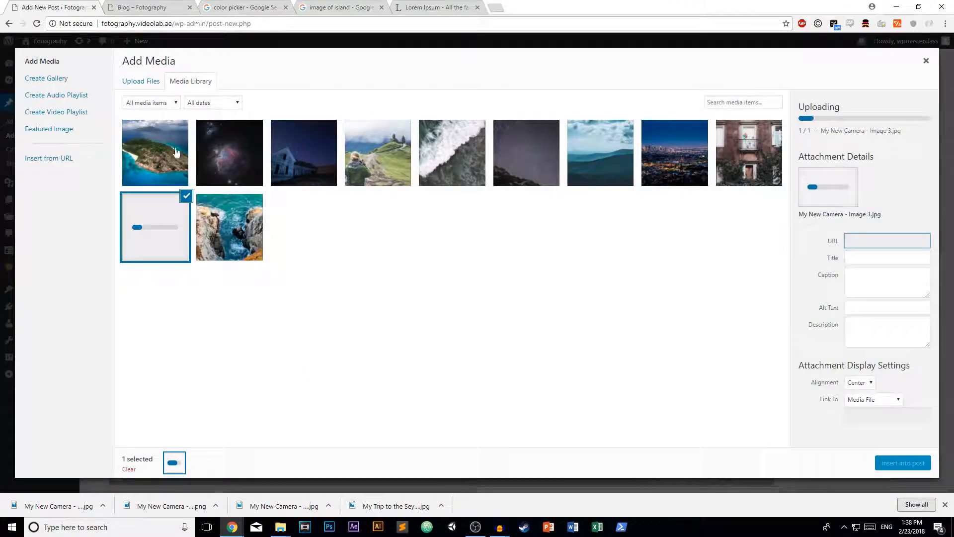
{"action": "left_click", "coordinate": [149, 83]}
{"action": "left_click_drag", "start_coordinate": [156, 512], "coordinate": [335, 322]}
{"action": "left_click", "coordinate": [143, 81]}
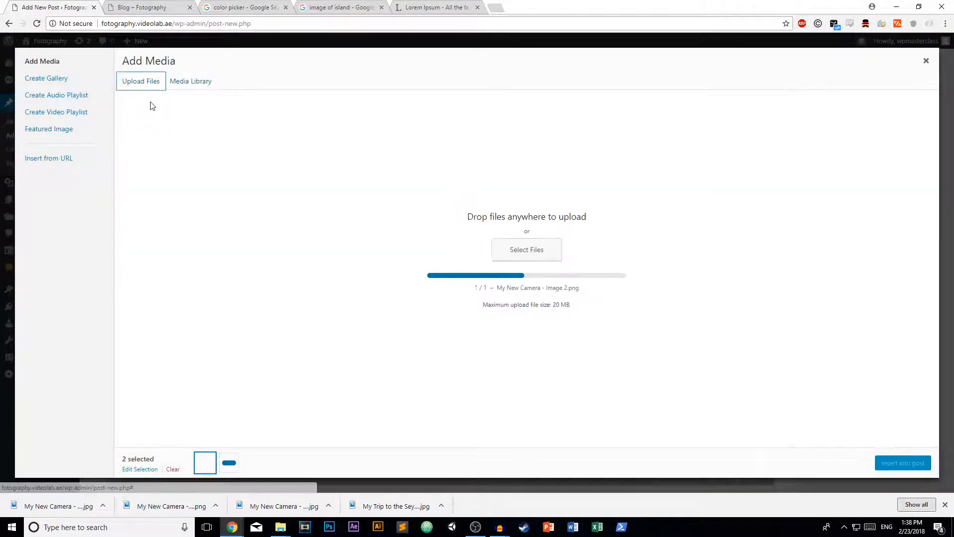
{"action": "left_click_drag", "start_coordinate": [259, 505], "coordinate": [213, 171]}
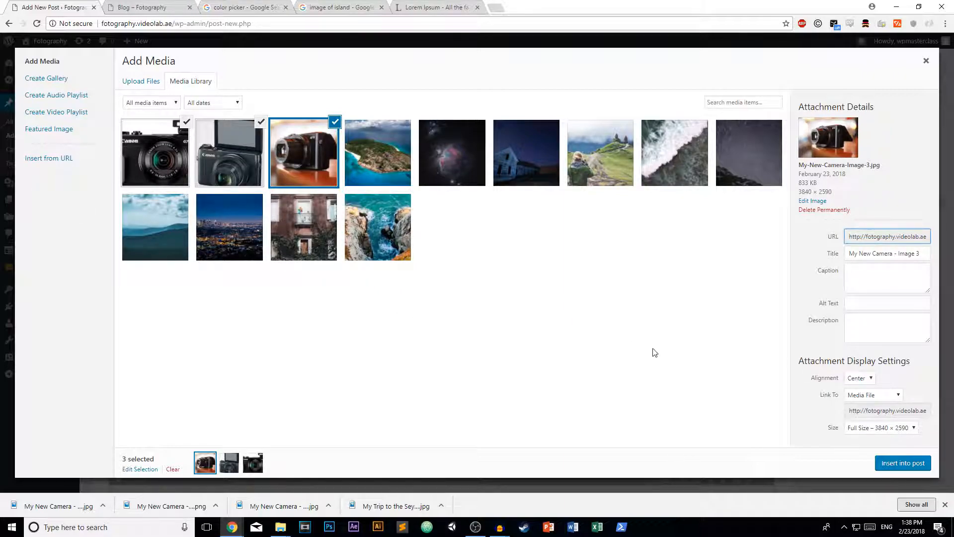
Step: Insert the three selected camera images into the post, with My New Camera - Image 3 at Full Size – 3840 × 2590
{"action": "left_click", "coordinate": [879, 427]}
{"action": "left_click", "coordinate": [898, 430]}
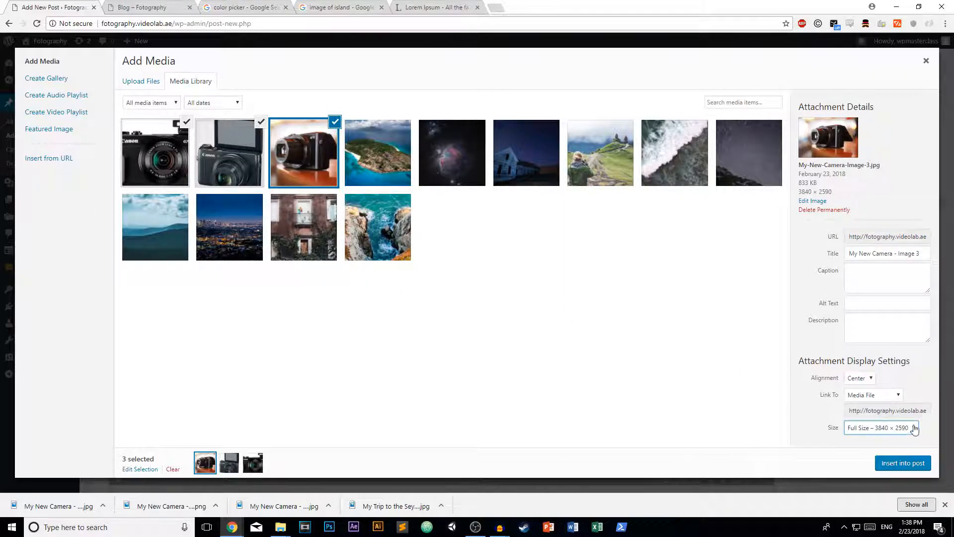
{"action": "left_click", "coordinate": [881, 431]}
{"action": "left_click", "coordinate": [882, 432]}
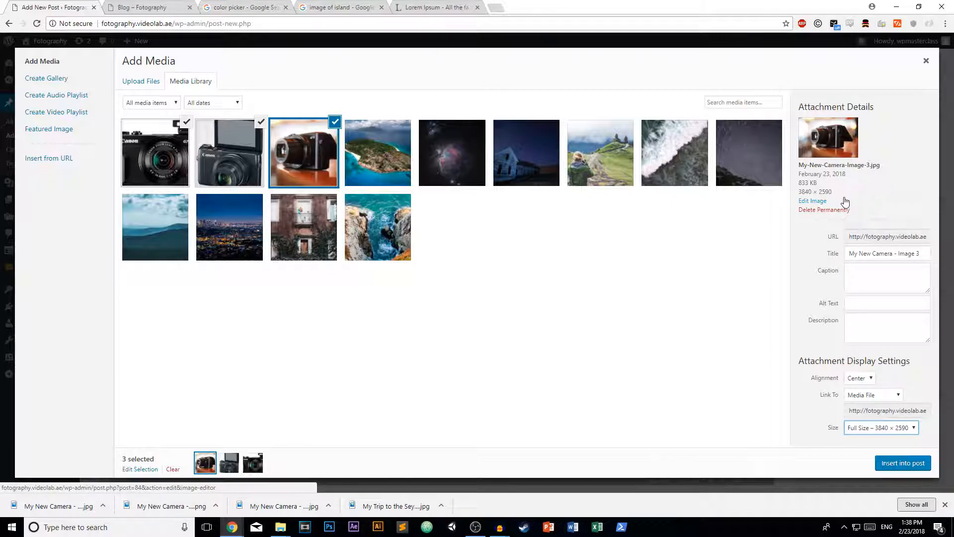
{"action": "left_click", "coordinate": [890, 463]}
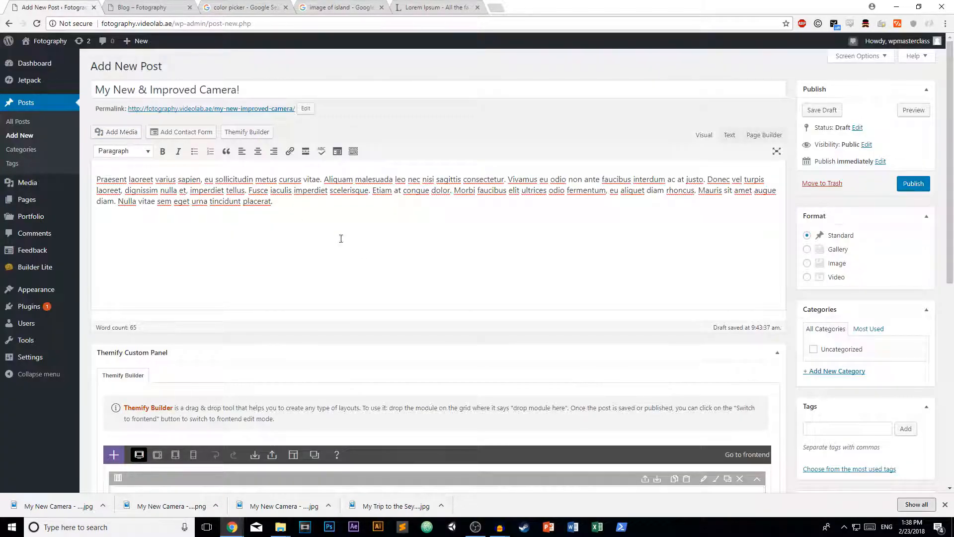
Step: Give the oversized first camera photo a custom size 500 px wide and update it in the post
{"action": "scroll", "coordinate": [368, 270], "scroll_direction": "down", "scroll_amount": 12}
{"action": "scroll", "coordinate": [395, 248], "scroll_direction": "down", "scroll_amount": 2}
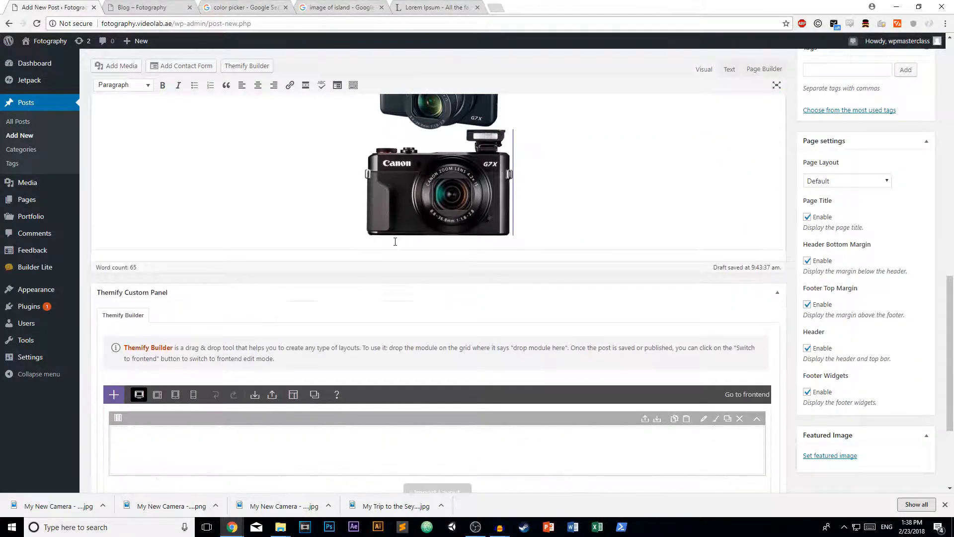
{"action": "scroll", "coordinate": [401, 251], "scroll_direction": "up", "scroll_amount": 10}
{"action": "left_click", "coordinate": [527, 314]}
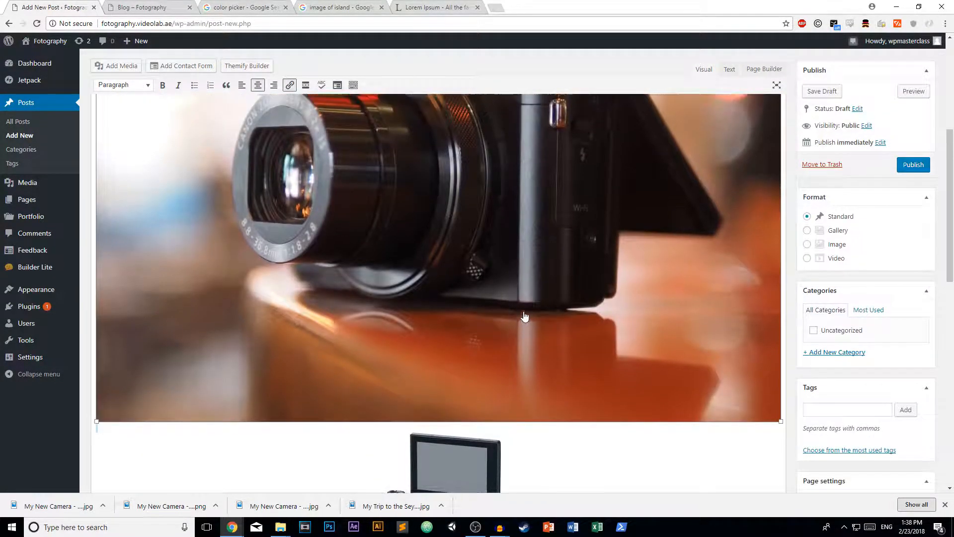
{"action": "scroll", "coordinate": [526, 314], "scroll_direction": "up", "scroll_amount": 4}
{"action": "left_click", "coordinate": [462, 140]}
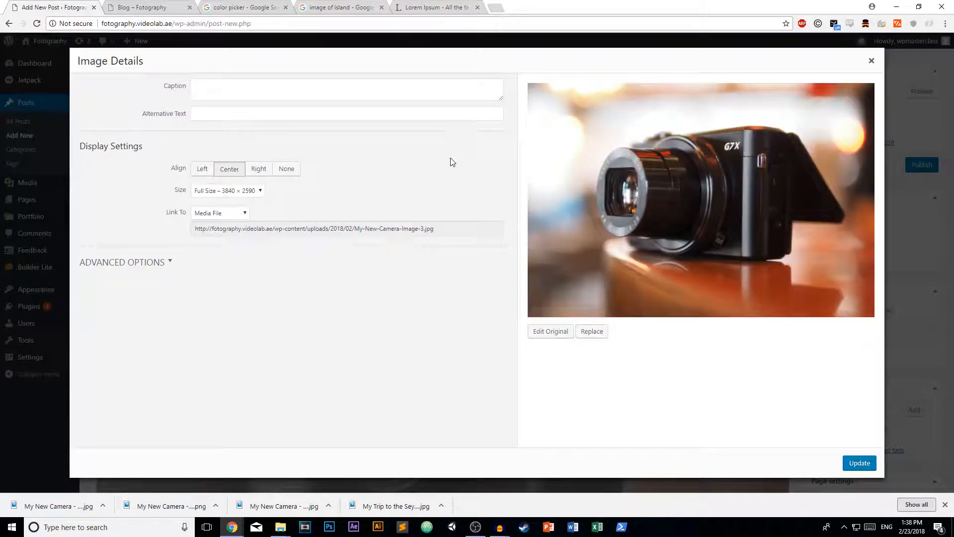
{"action": "left_click", "coordinate": [254, 194]}
{"action": "left_click", "coordinate": [253, 194]}
{"action": "left_click", "coordinate": [253, 193]}
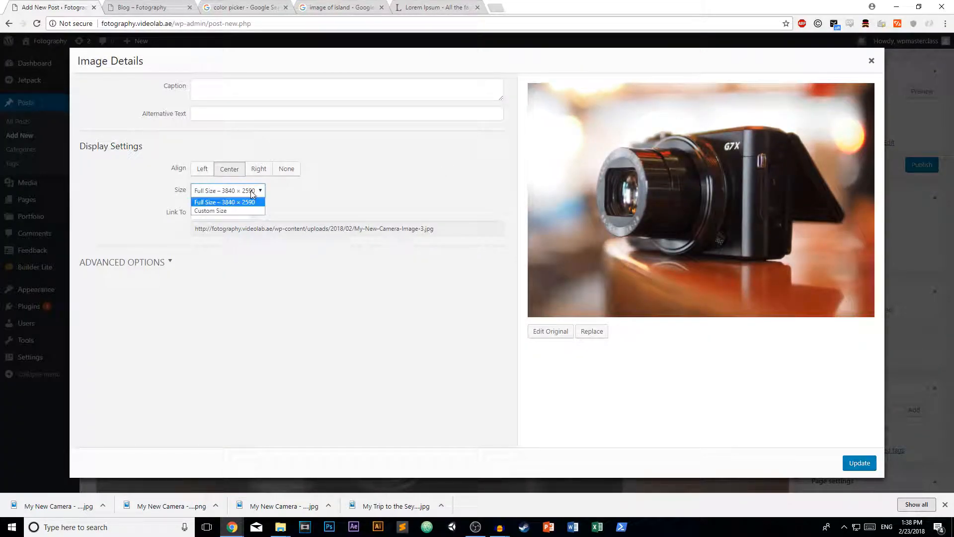
{"action": "left_click", "coordinate": [226, 214]}
{"action": "left_click", "coordinate": [213, 220]}
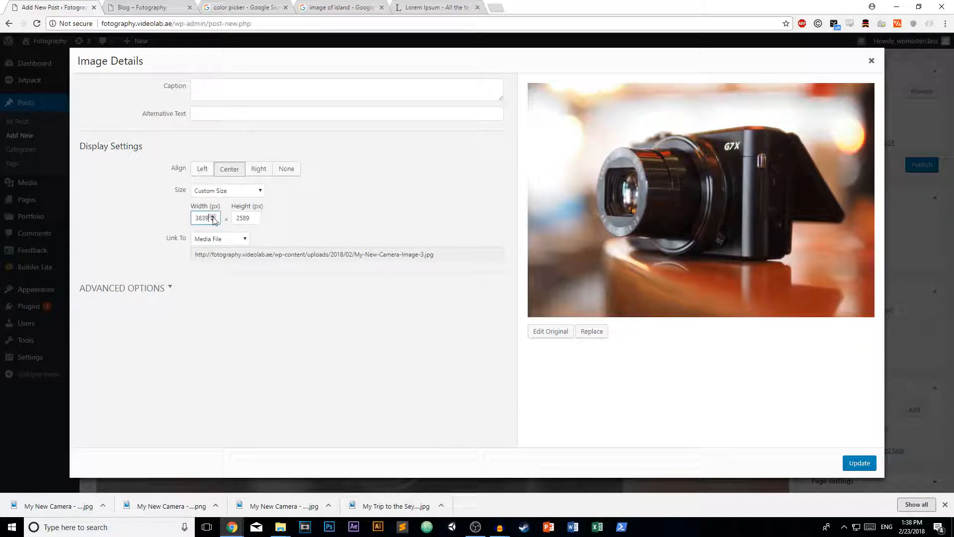
{"action": "left_click_drag", "start_coordinate": [208, 220], "coordinate": [180, 223]}
{"action": "left_click_drag", "start_coordinate": [257, 220], "coordinate": [231, 220]}
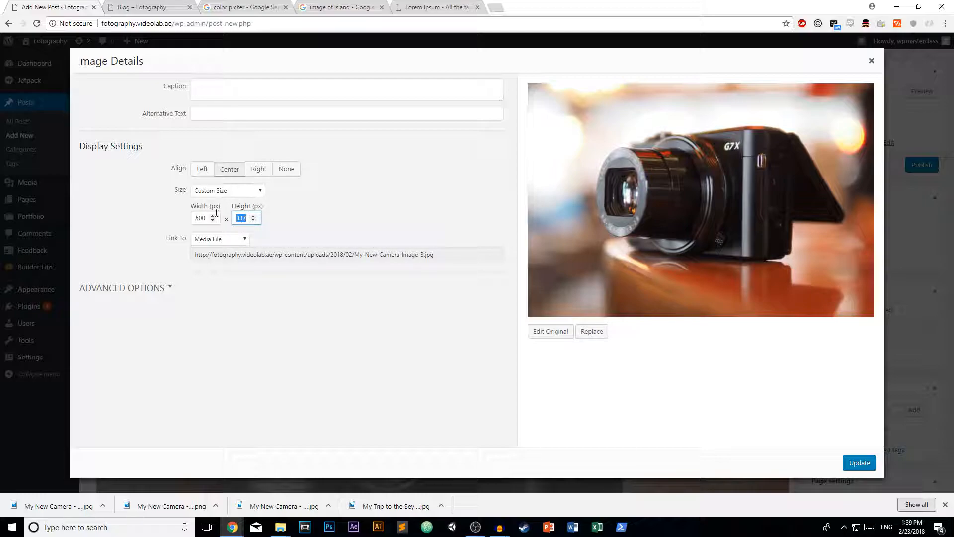
{"action": "left_click", "coordinate": [860, 462]}
Step: Align the first camera photo to the left below the paragraph
{"action": "scroll", "coordinate": [709, 406], "scroll_direction": "down", "scroll_amount": 3}
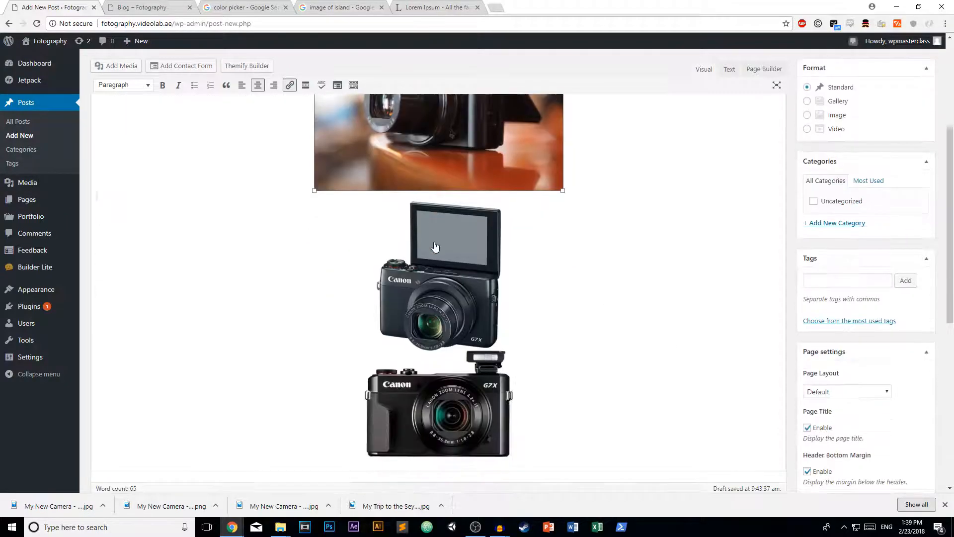
{"action": "scroll", "coordinate": [393, 223], "scroll_direction": "up", "scroll_amount": 5}
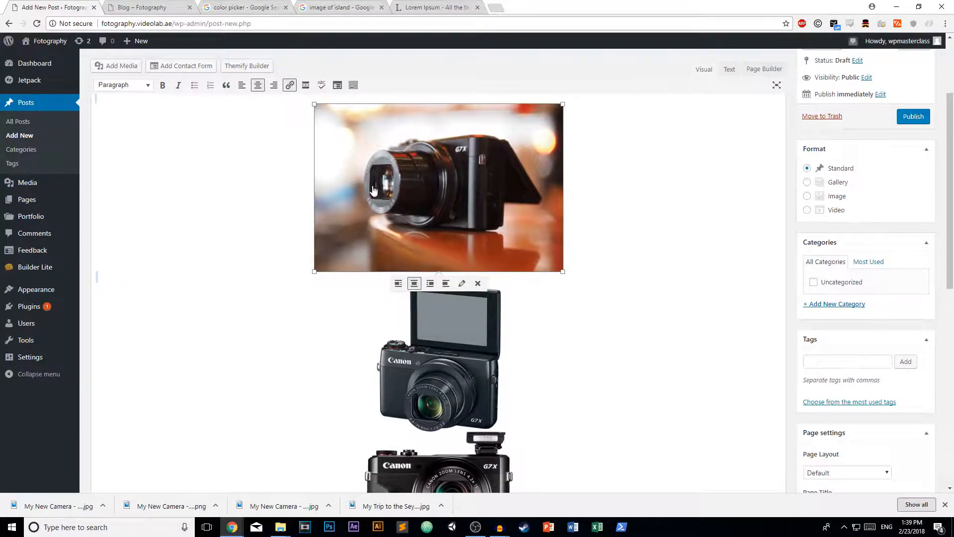
{"action": "scroll", "coordinate": [436, 320], "scroll_direction": "down", "scroll_amount": 1}
{"action": "scroll", "coordinate": [398, 224], "scroll_direction": "up", "scroll_amount": 1}
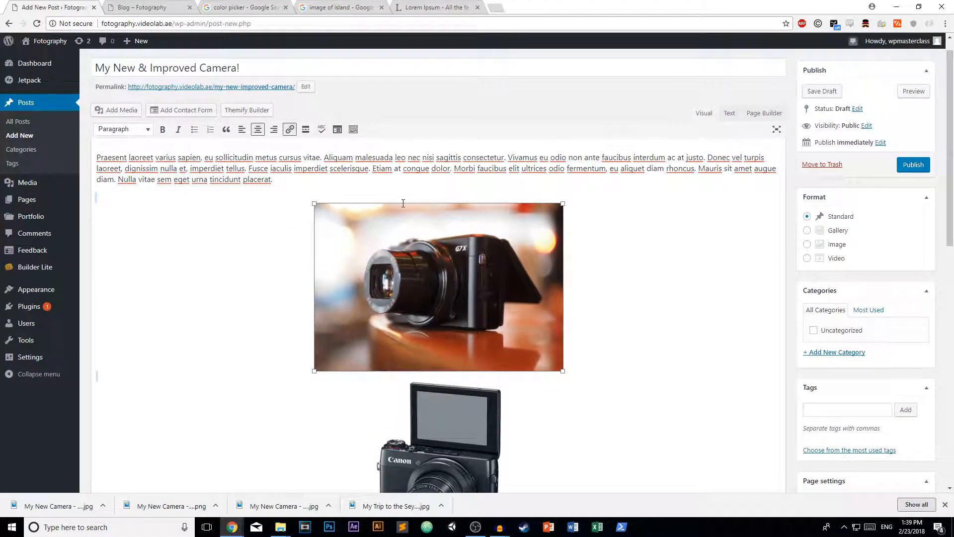
{"action": "left_click", "coordinate": [401, 194]}
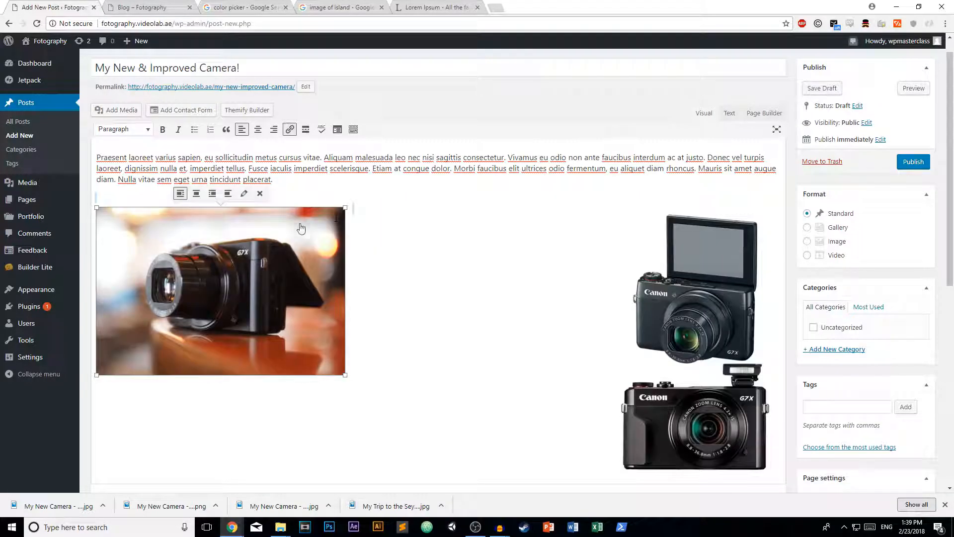
Step: Set the flip-screen camera image to no alignment and align the front-view camera image to the right
{"action": "left_click", "coordinate": [646, 262]}
{"action": "left_click", "coordinate": [655, 190]}
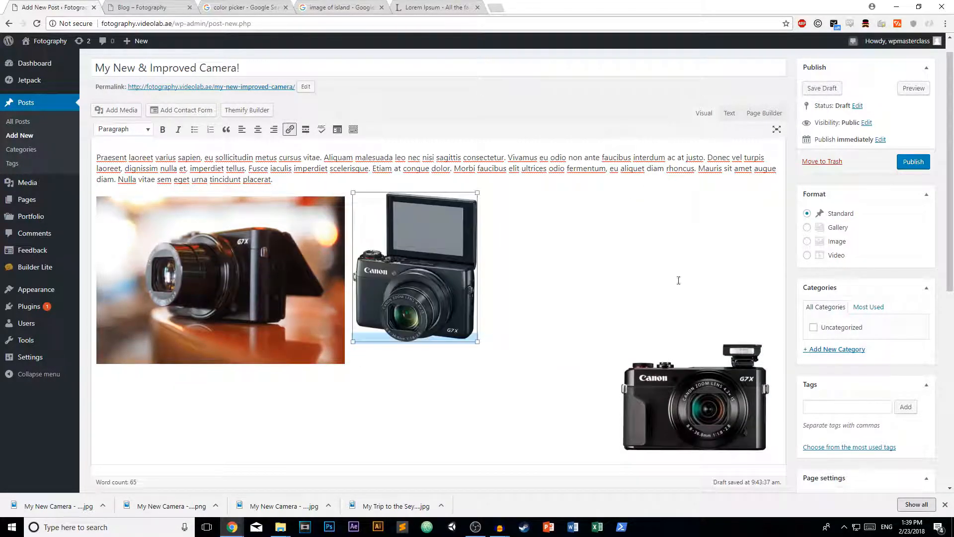
{"action": "left_click", "coordinate": [668, 398]}
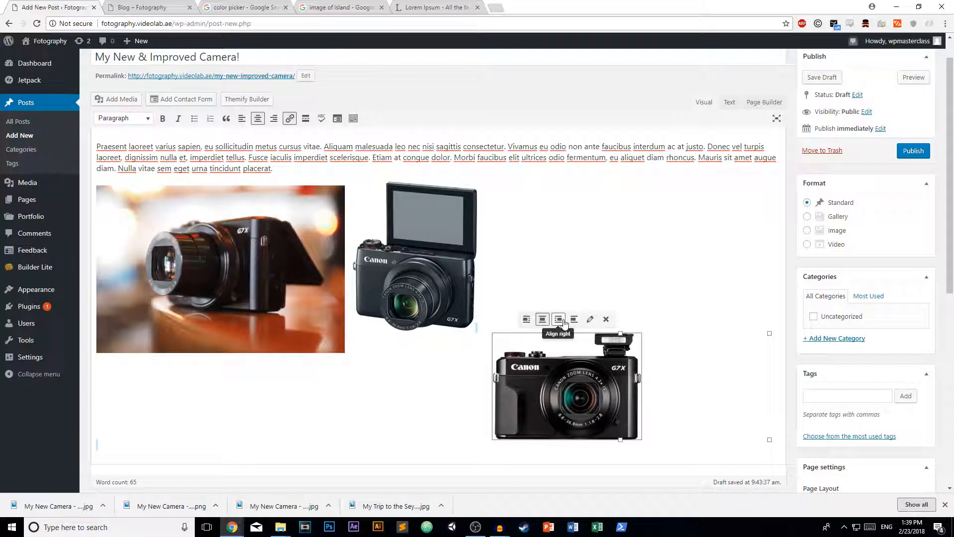
{"action": "left_click", "coordinate": [559, 318]}
Step: Give the flip-screen camera image a custom size 500 px wide and update it in the post
{"action": "left_click", "coordinate": [450, 285]}
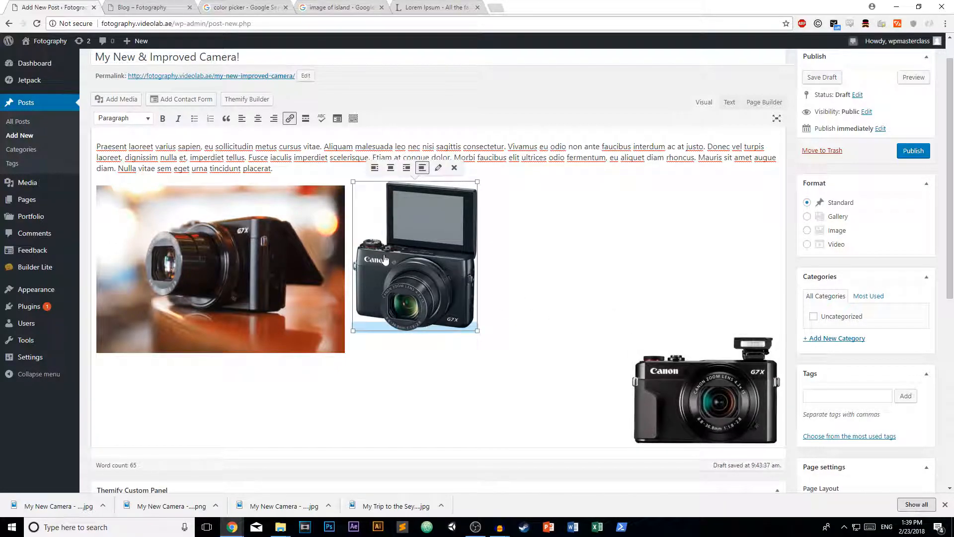
{"action": "left_click", "coordinate": [438, 168]}
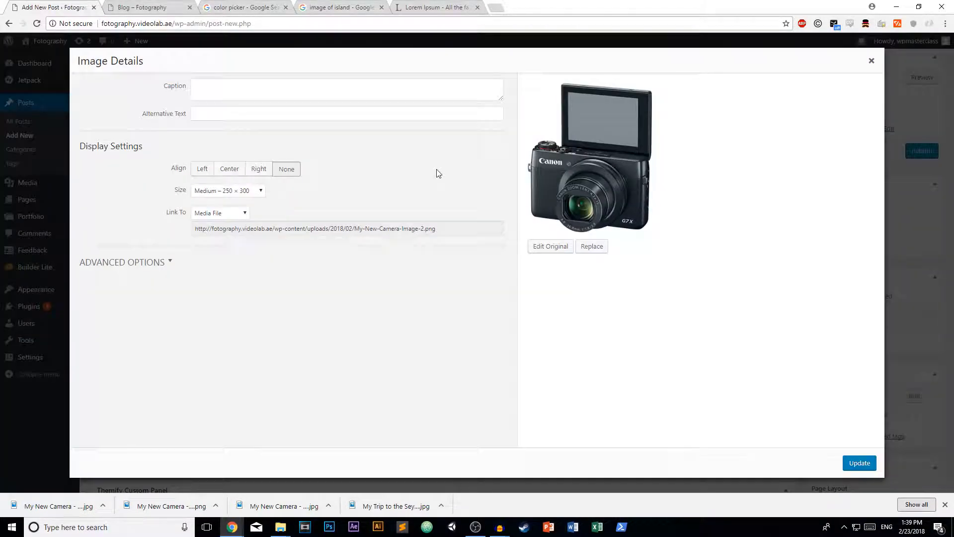
{"action": "left_click", "coordinate": [250, 197]}
{"action": "left_click", "coordinate": [251, 192]}
{"action": "left_click", "coordinate": [251, 193]}
{"action": "left_click", "coordinate": [218, 229]}
{"action": "left_click", "coordinate": [214, 221]}
{"action": "left_click", "coordinate": [214, 220]}
{"action": "left_click", "coordinate": [214, 221]}
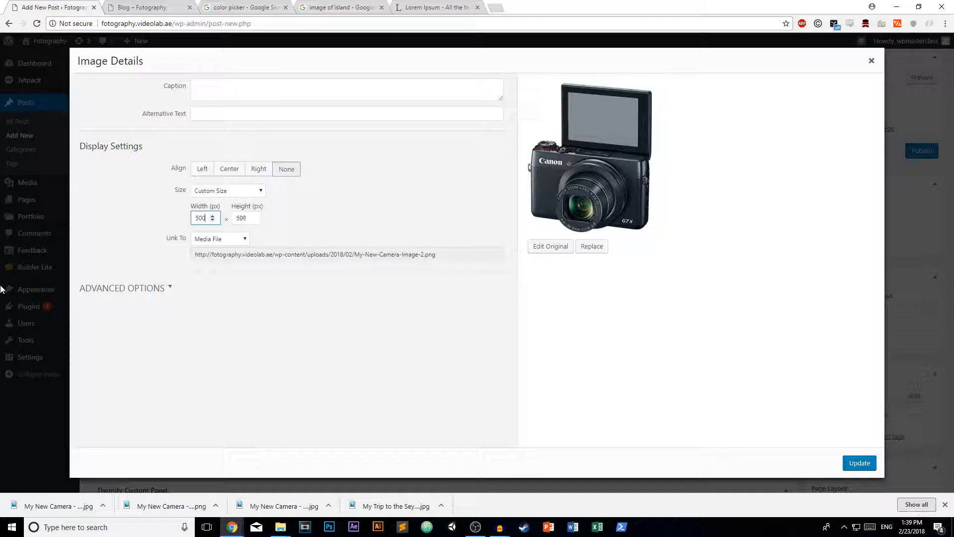
{"action": "key", "text": "Tab"}
{"action": "double_click", "coordinate": [207, 218]}
{"action": "left_click", "coordinate": [859, 463]}
Step: Give the right-aligned front-view camera image a custom size 500 px wide and update it in the post
{"action": "scroll", "coordinate": [730, 463], "scroll_direction": "down", "scroll_amount": 1}
{"action": "left_click", "coordinate": [729, 462]}
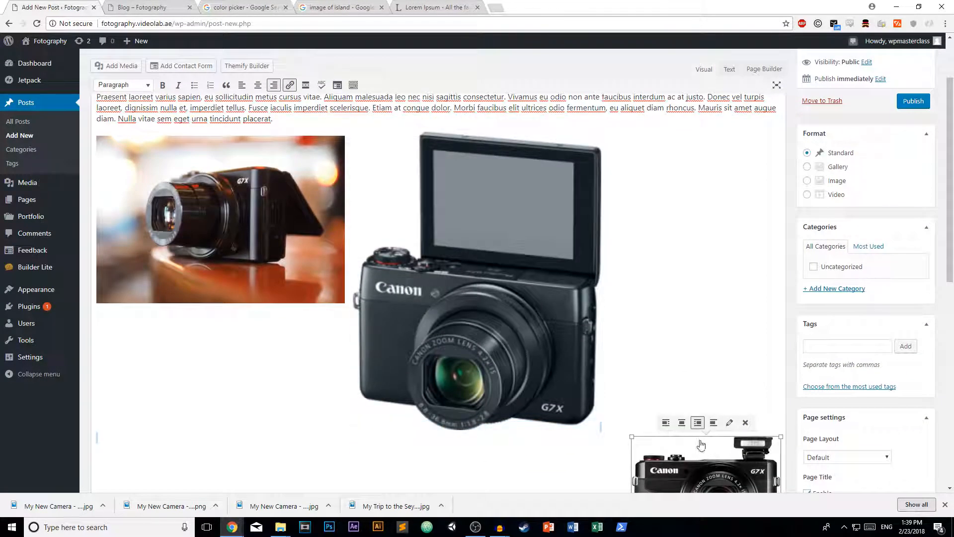
{"action": "left_click", "coordinate": [730, 431]}
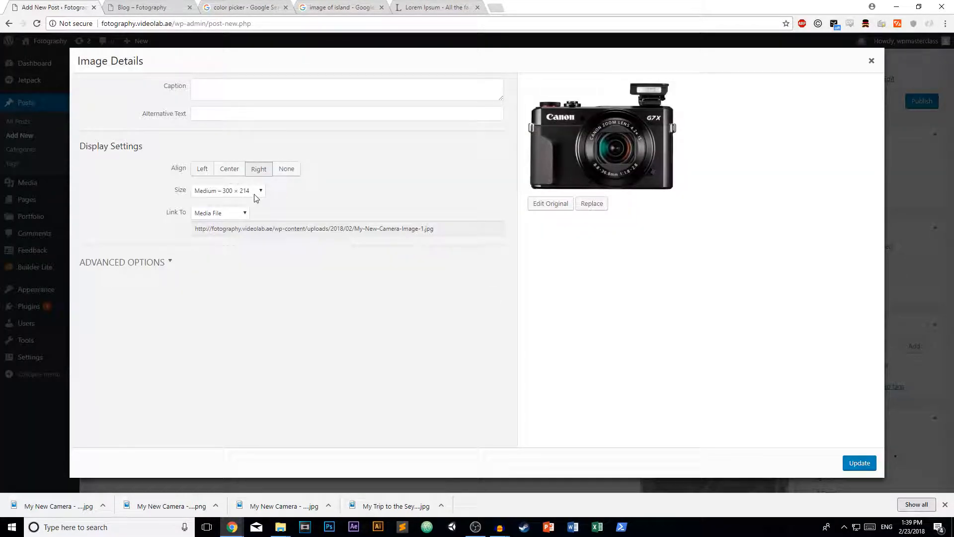
{"action": "left_click", "coordinate": [232, 213]}
{"action": "left_click", "coordinate": [226, 225]}
{"action": "left_click", "coordinate": [228, 190]}
{"action": "left_click", "coordinate": [214, 223]}
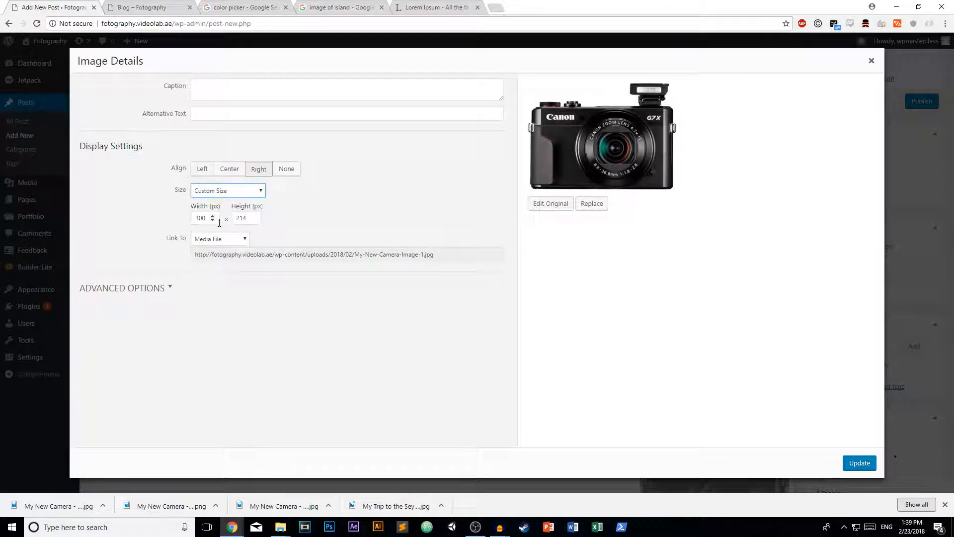
{"action": "double_click", "coordinate": [210, 220]}
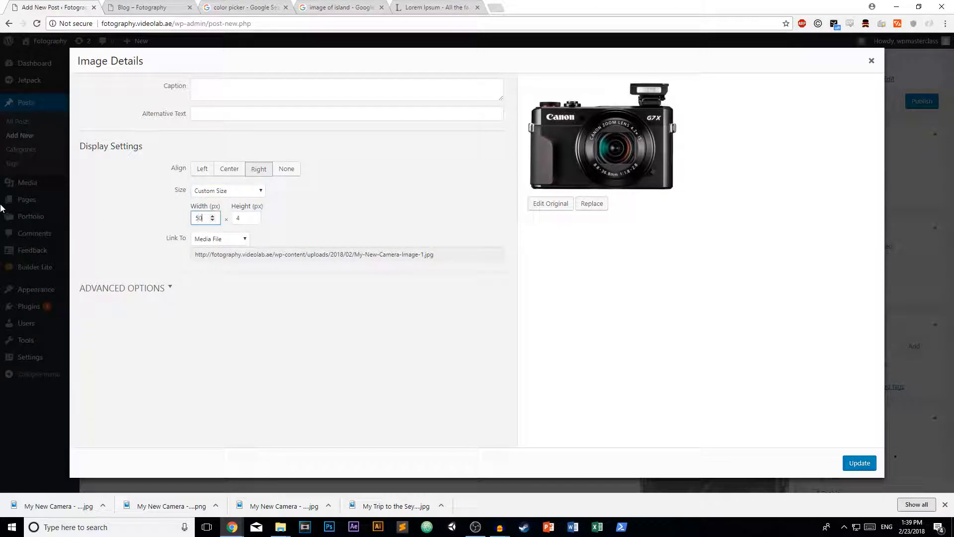
{"action": "left_click", "coordinate": [859, 463]}
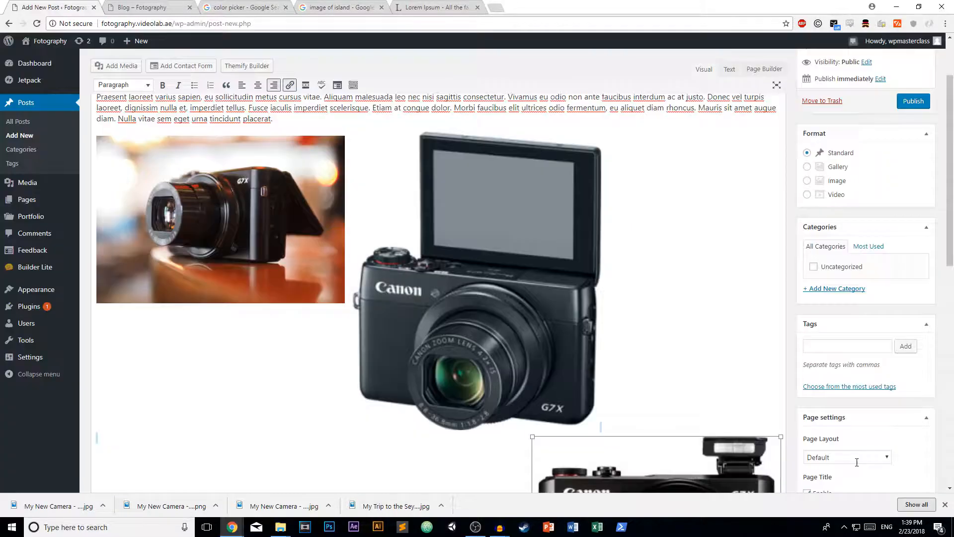
Step: Examine the layout of the paragraph and the three resized camera images in the post
{"action": "scroll", "coordinate": [490, 282], "scroll_direction": "down", "scroll_amount": 4}
{"action": "scroll", "coordinate": [359, 302], "scroll_direction": "up", "scroll_amount": 6}
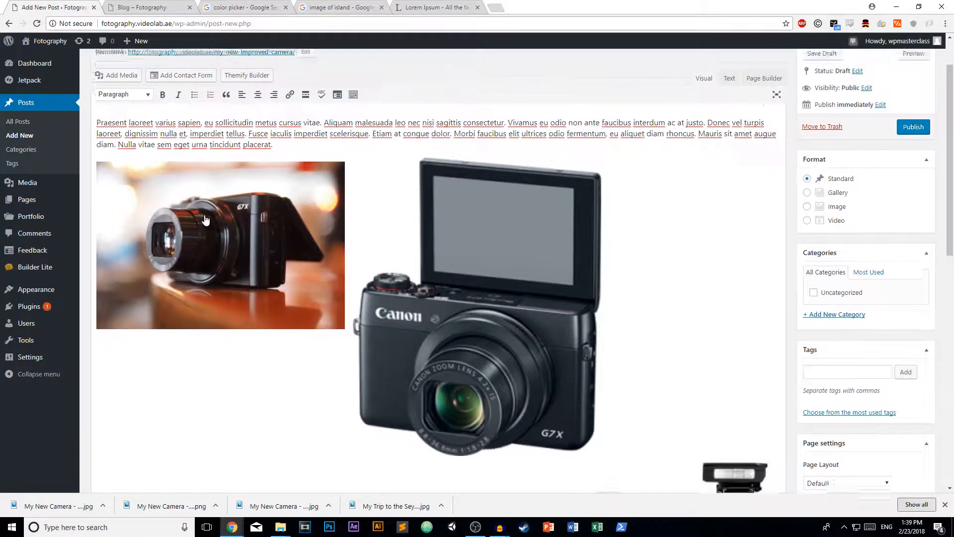
{"action": "scroll", "coordinate": [267, 117], "scroll_direction": "down", "scroll_amount": 5}
{"action": "scroll", "coordinate": [384, 319], "scroll_direction": "up", "scroll_amount": 3}
{"action": "scroll", "coordinate": [592, 316], "scroll_direction": "down", "scroll_amount": 4}
{"action": "scroll", "coordinate": [528, 422], "scroll_direction": "up", "scroll_amount": 5}
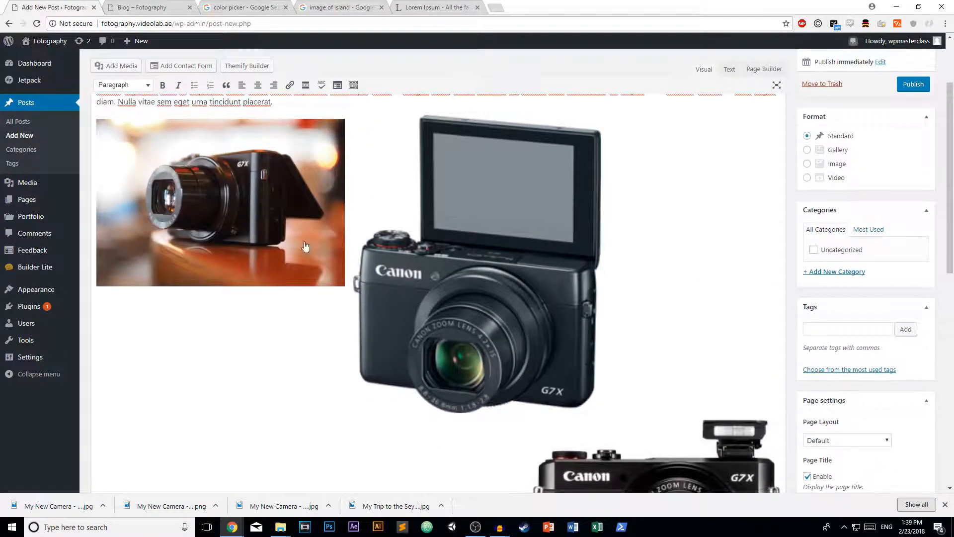
{"action": "scroll", "coordinate": [528, 421], "scroll_direction": "down", "scroll_amount": 1}
{"action": "scroll", "coordinate": [528, 422], "scroll_direction": "down", "scroll_amount": 5}
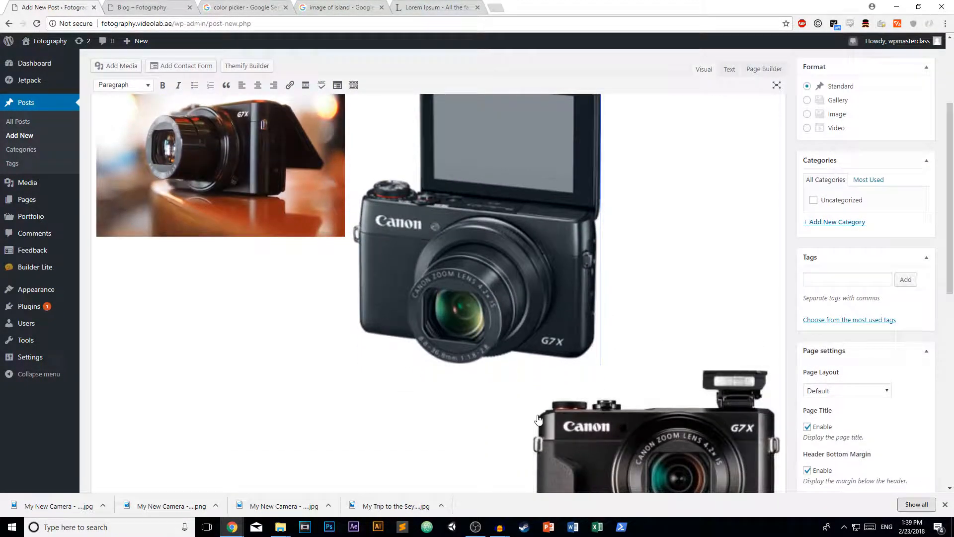
{"action": "scroll", "coordinate": [393, 237], "scroll_direction": "up", "scroll_amount": 6}
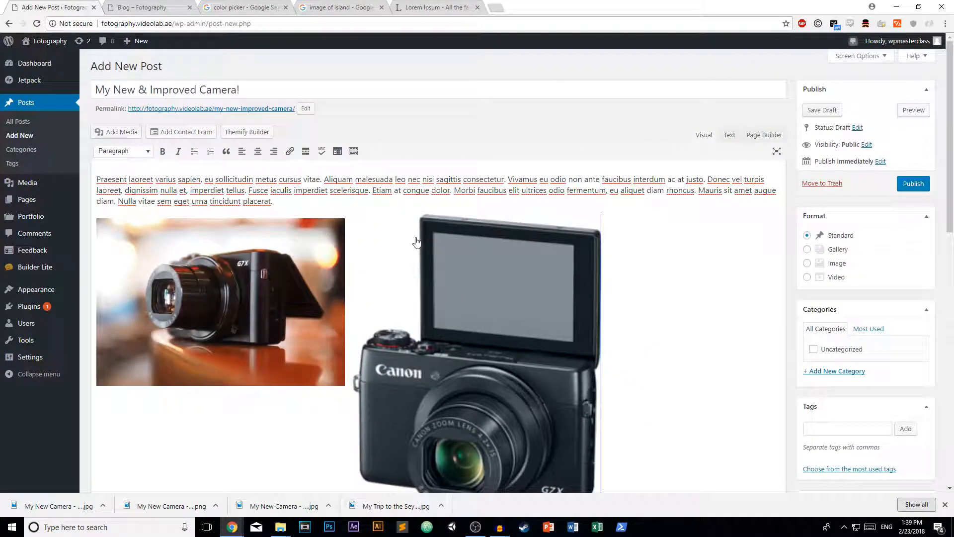
Step: Delete the three camera images from the post body and remove the leftover image link below the paragraph
{"action": "scroll", "coordinate": [382, 288], "scroll_direction": "down", "scroll_amount": 5}
{"action": "scroll", "coordinate": [372, 287], "scroll_direction": "down", "scroll_amount": 7}
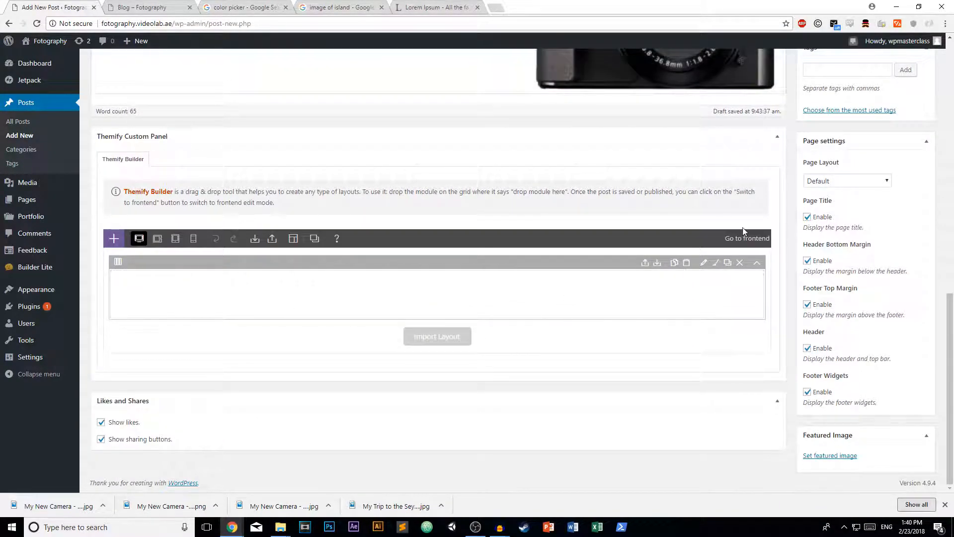
{"action": "scroll", "coordinate": [288, 295], "scroll_direction": "up", "scroll_amount": 12}
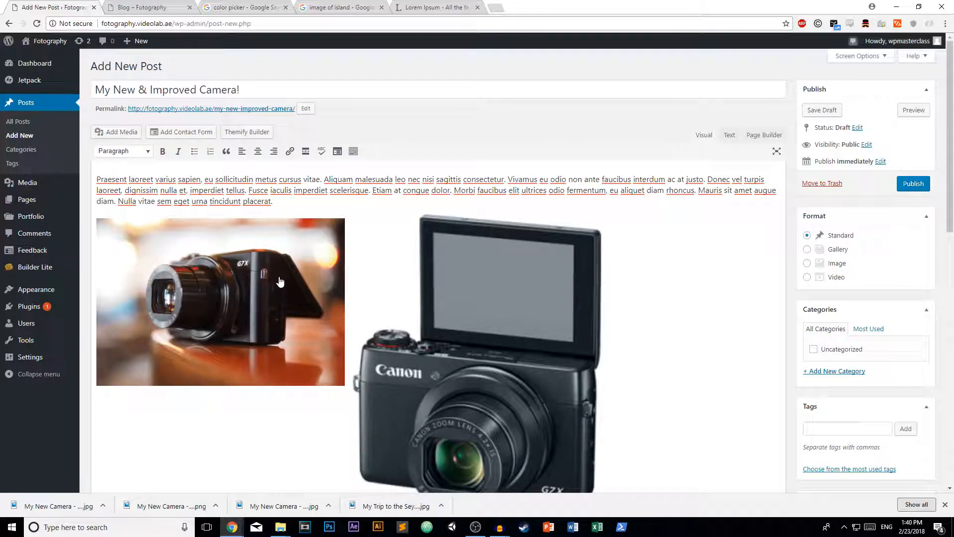
{"action": "scroll", "coordinate": [423, 353], "scroll_direction": "down", "scroll_amount": 5}
{"action": "scroll", "coordinate": [422, 354], "scroll_direction": "up", "scroll_amount": 4}
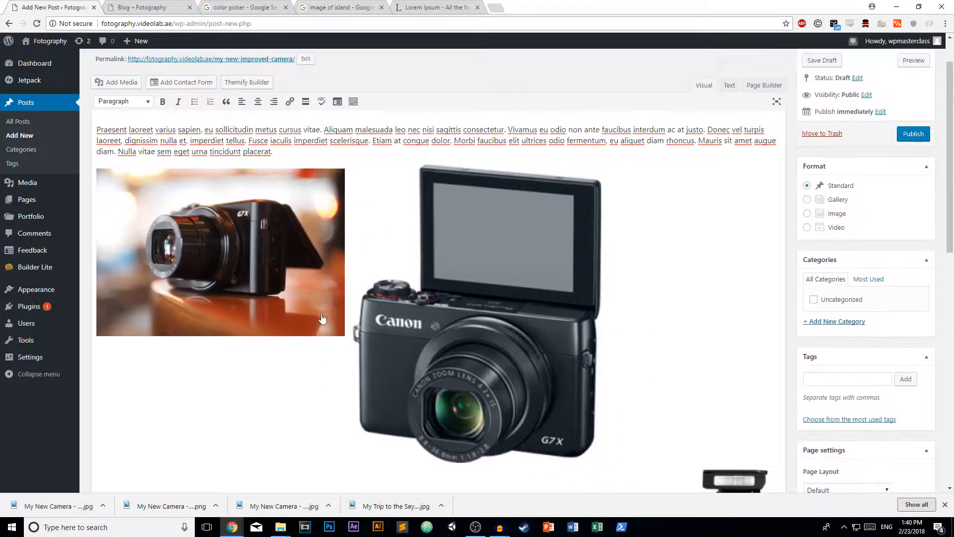
{"action": "left_click", "coordinate": [275, 272]}
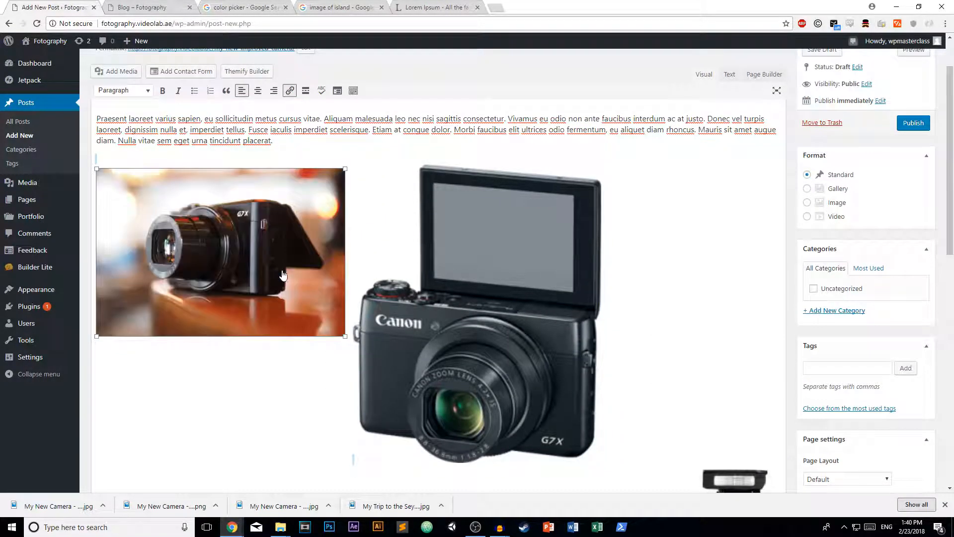
{"action": "key", "text": "Delete"}
{"action": "left_click", "coordinate": [284, 314]}
{"action": "key", "text": "Delete"}
{"action": "left_click", "coordinate": [597, 300]}
{"action": "key", "text": "Delete"}
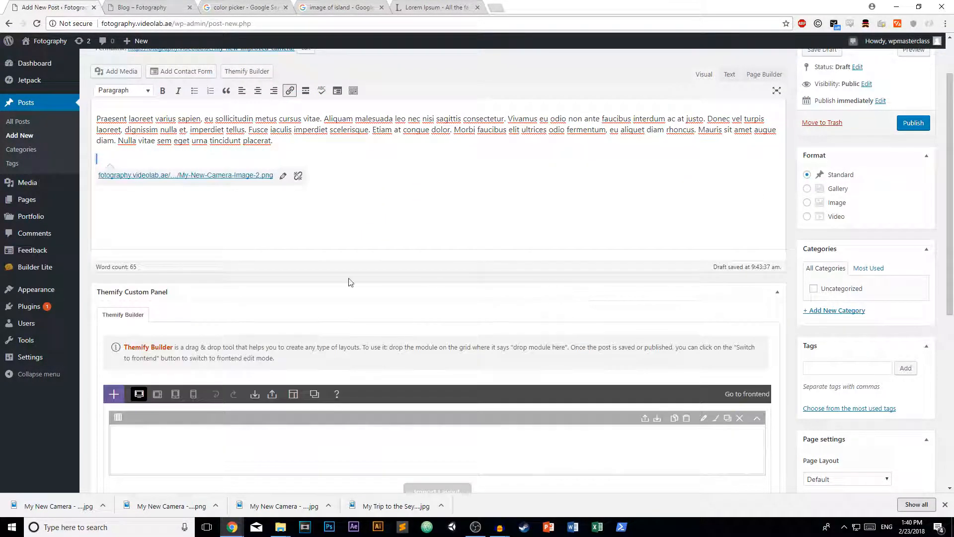
{"action": "left_click", "coordinate": [299, 176]}
Step: Add a Gallery module to the empty Themify Builder row below the post text
{"action": "scroll", "coordinate": [188, 174], "scroll_direction": "down", "scroll_amount": 2}
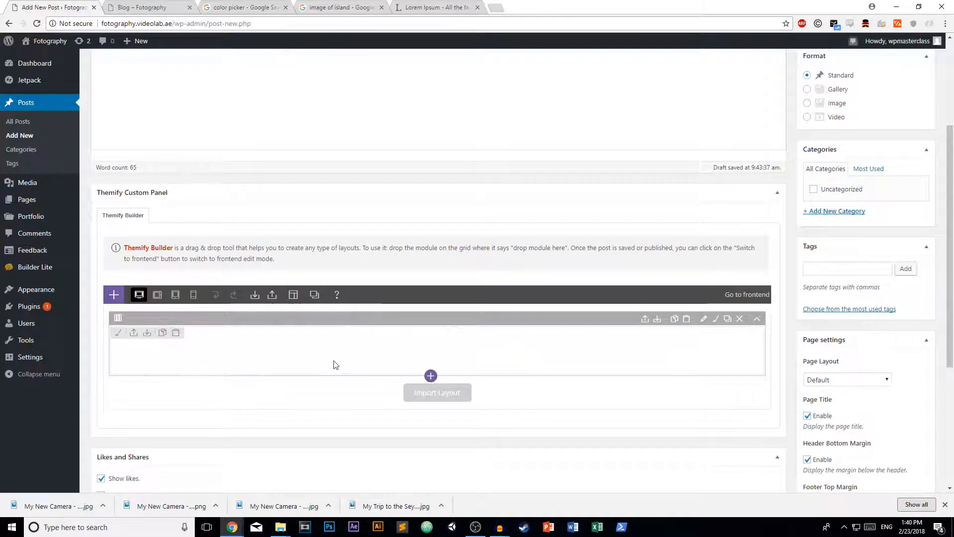
{"action": "left_click", "coordinate": [109, 300]}
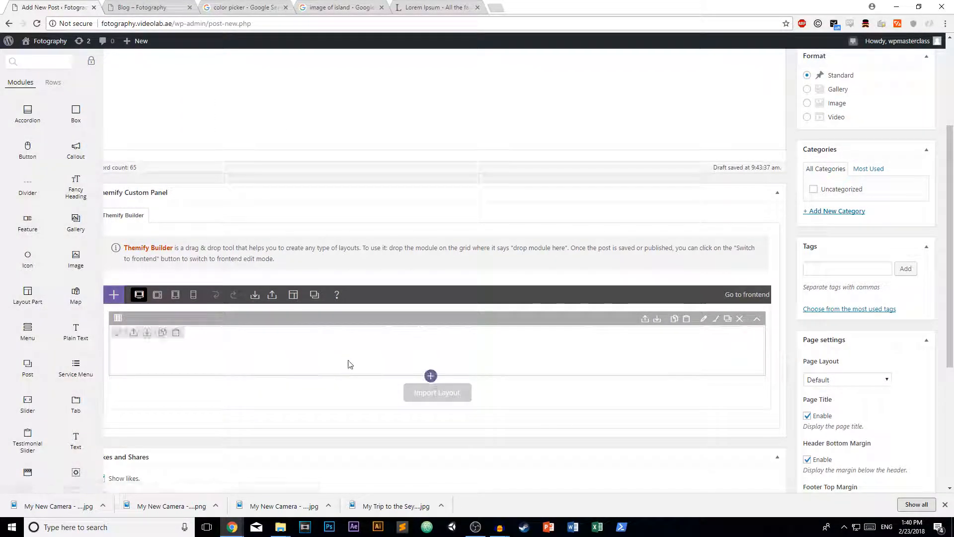
{"action": "left_click", "coordinate": [431, 375]}
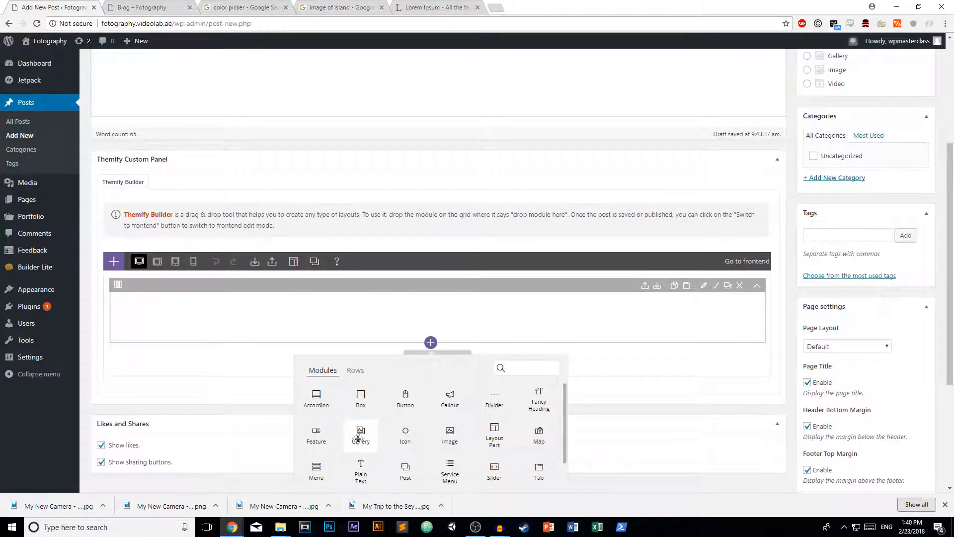
{"action": "left_click_drag", "start_coordinate": [361, 434], "coordinate": [418, 323]}
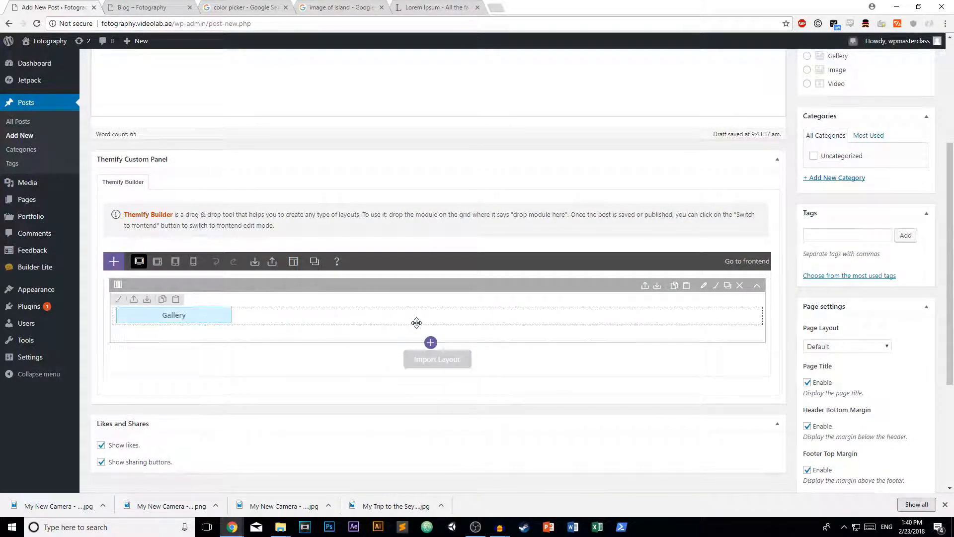
Step: Insert a gallery of the three camera images from the media library into the Gallery module
{"action": "left_click", "coordinate": [417, 213]}
{"action": "left_click", "coordinate": [161, 153]}
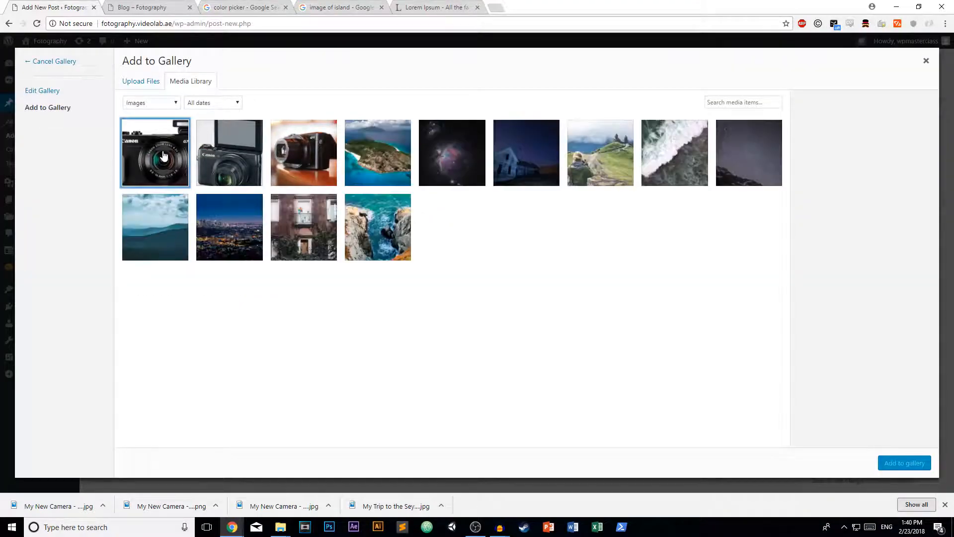
{"action": "left_click", "coordinate": [312, 165], "text": "shift"}
{"action": "left_click", "coordinate": [906, 463]}
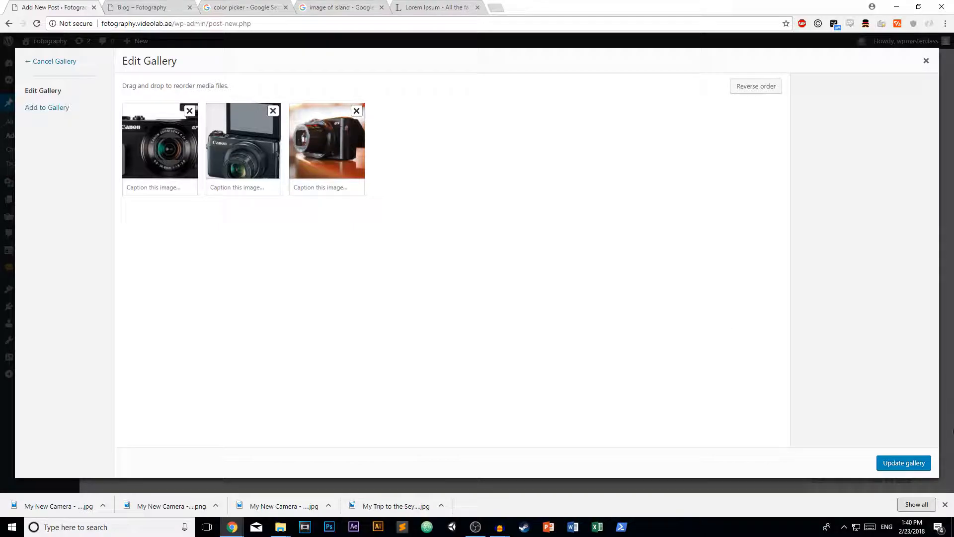
{"action": "left_click", "coordinate": [892, 461]}
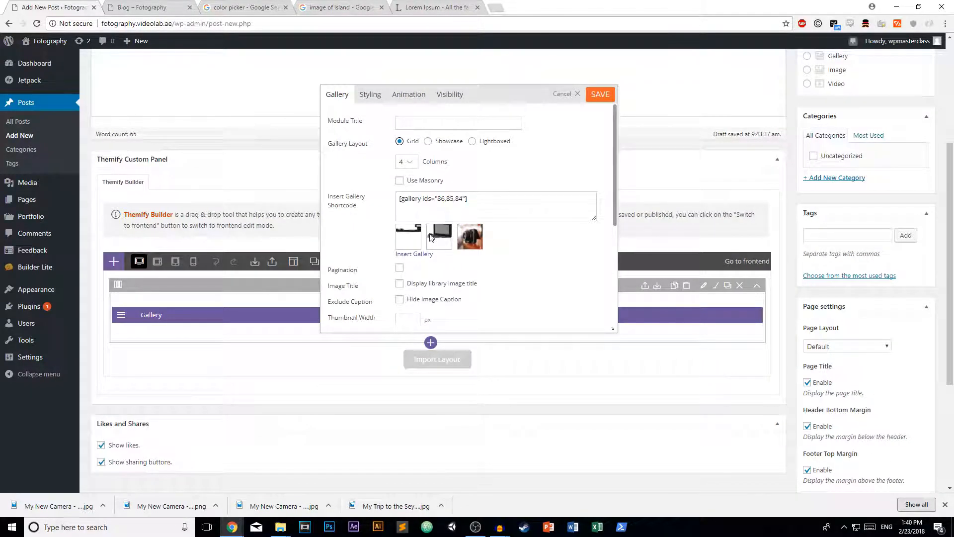
Step: Set the gallery grid to 3 columns with thumbnails 500 px wide and 350 px high
{"action": "left_click", "coordinate": [405, 164]}
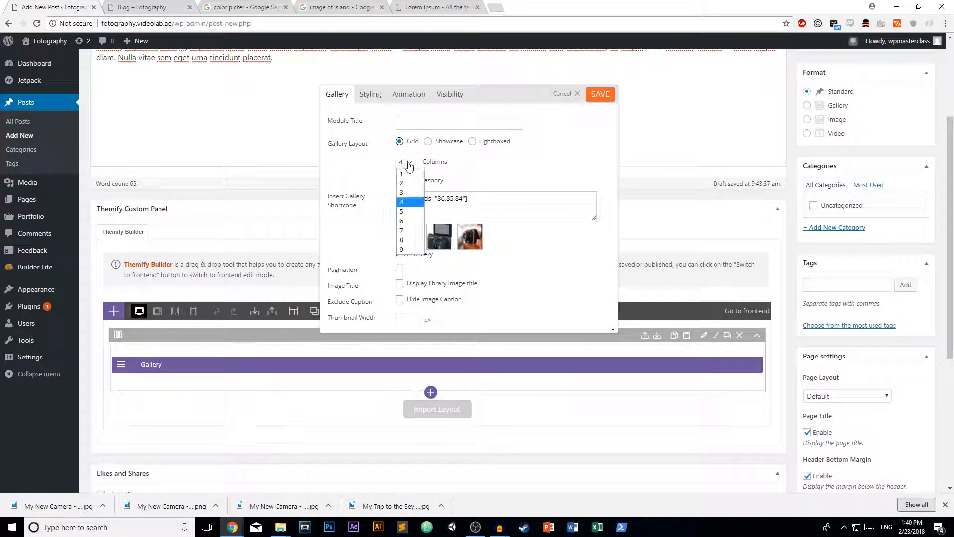
{"action": "left_click", "coordinate": [403, 188]}
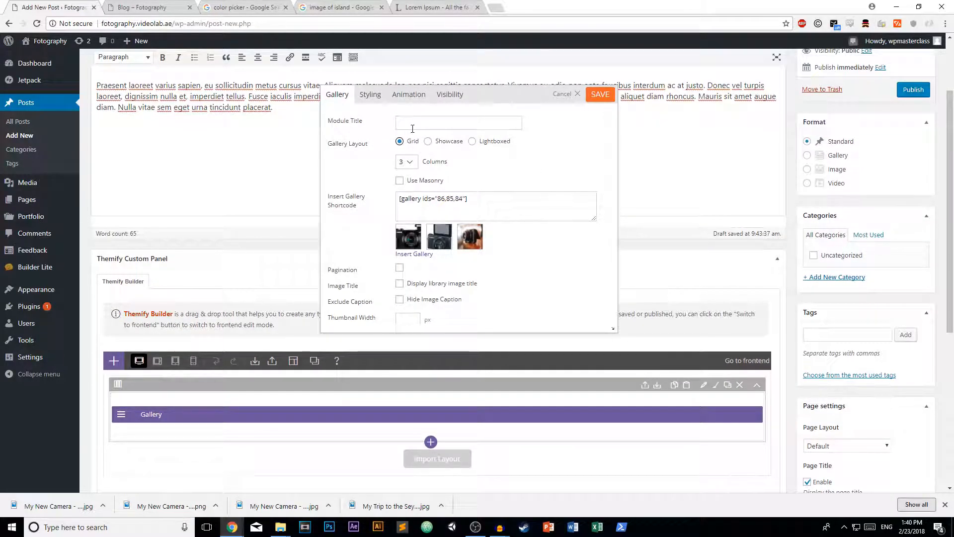
{"action": "scroll", "coordinate": [447, 135], "scroll_direction": "down", "scroll_amount": 1}
{"action": "scroll", "coordinate": [507, 229], "scroll_direction": "down", "scroll_amount": 1}
{"action": "left_click", "coordinate": [416, 220]}
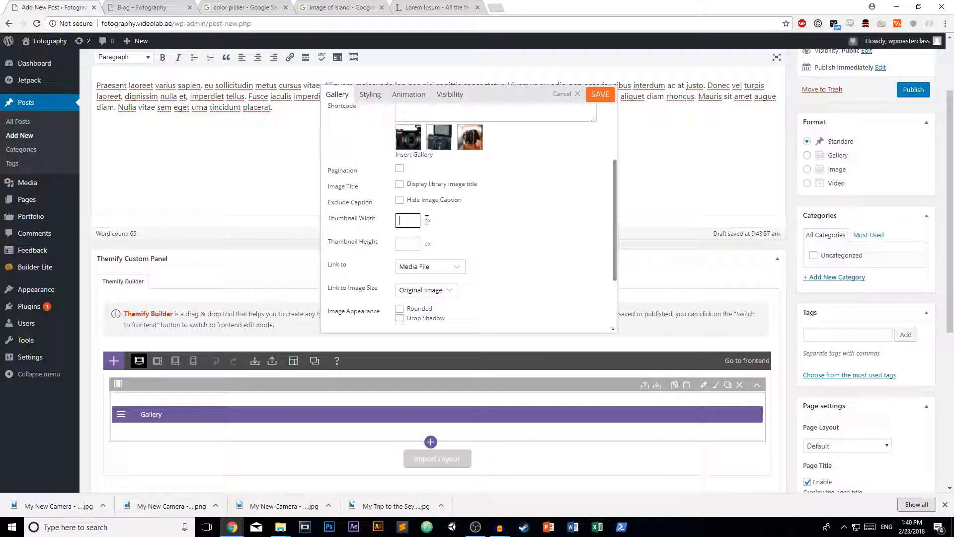
{"action": "type", "text": "500"}
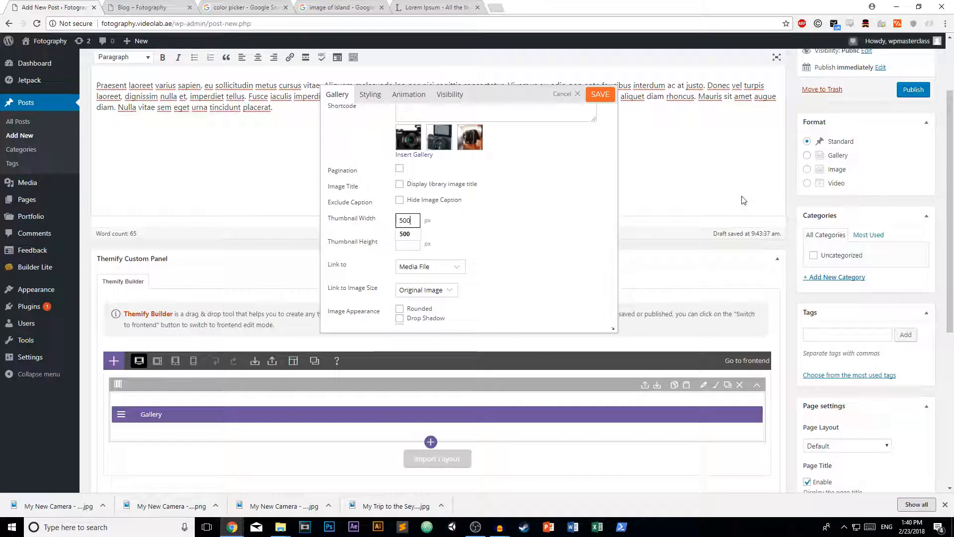
{"action": "left_click", "coordinate": [413, 242]}
{"action": "type", "text": "350"}
Step: Keep the gallery linked to Media File at Original Image size and save the module
{"action": "left_click", "coordinate": [450, 269]}
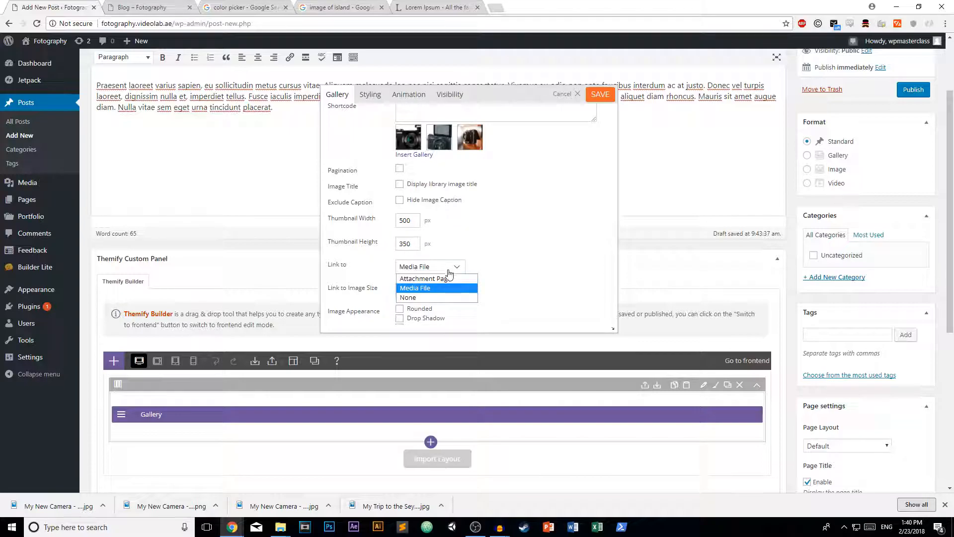
{"action": "left_click", "coordinate": [449, 271]}
{"action": "scroll", "coordinate": [462, 249], "scroll_direction": "down", "scroll_amount": 3}
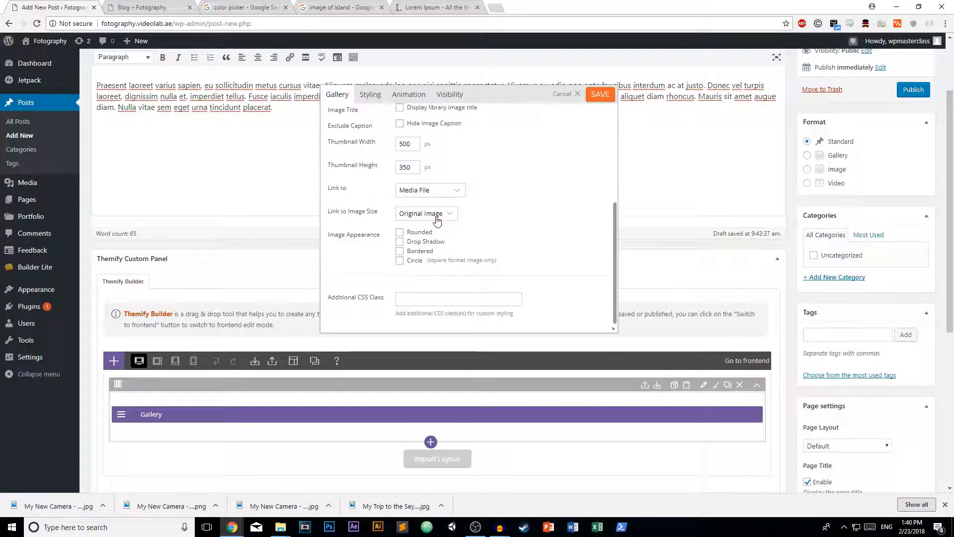
{"action": "left_click", "coordinate": [436, 218]}
{"action": "left_click", "coordinate": [431, 219]}
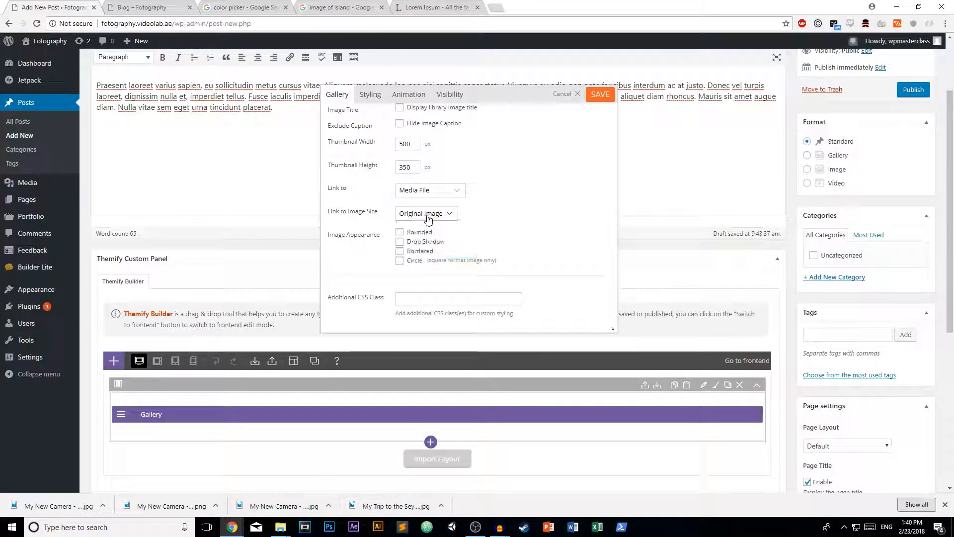
{"action": "scroll", "coordinate": [418, 222], "scroll_direction": "down", "scroll_amount": 2}
{"action": "scroll", "coordinate": [447, 209], "scroll_direction": "up", "scroll_amount": 5}
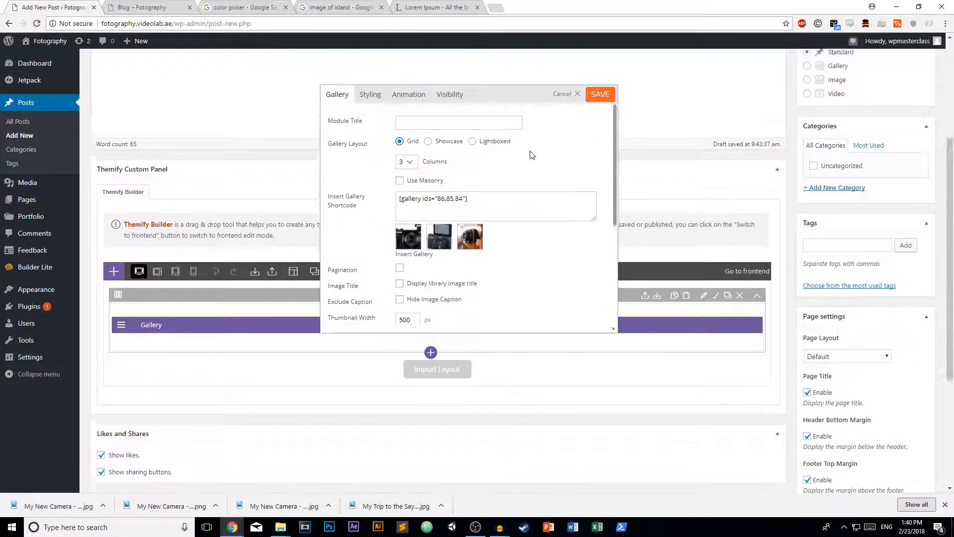
{"action": "left_click", "coordinate": [600, 94]}
Step: Publish the camera post and open its permalink in a new browser tab
{"action": "scroll", "coordinate": [646, 323], "scroll_direction": "up", "scroll_amount": 3}
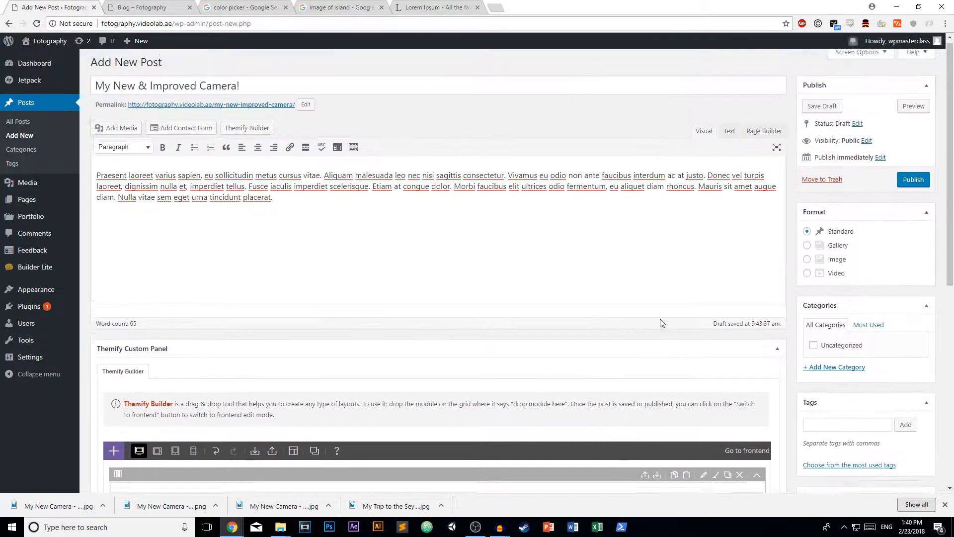
{"action": "left_click", "coordinate": [913, 184]}
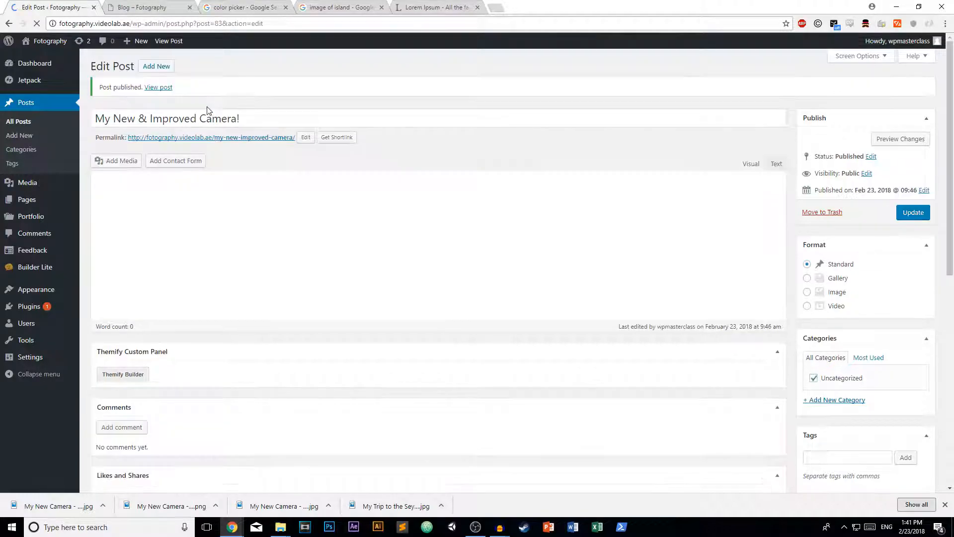
{"action": "right_click", "coordinate": [198, 142]}
{"action": "left_click", "coordinate": [223, 147]}
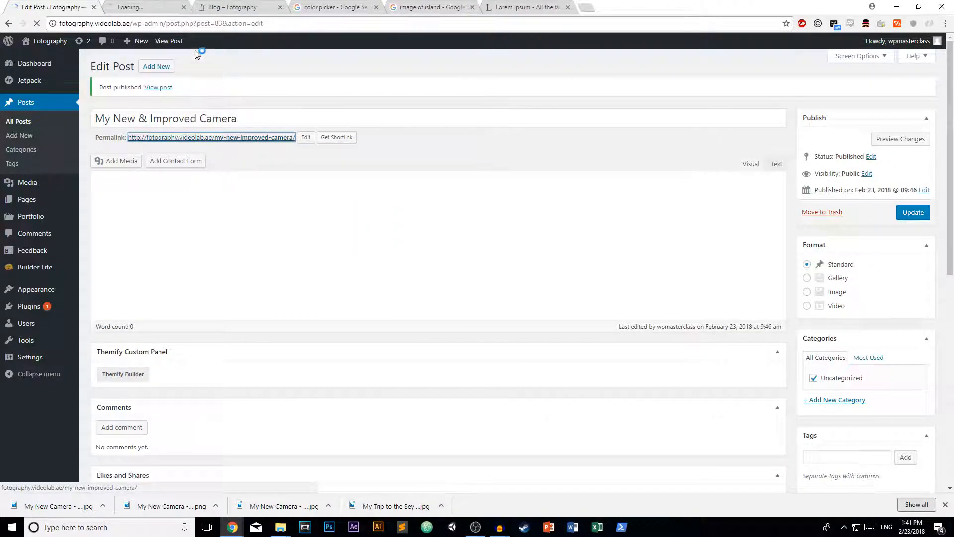
{"action": "left_click", "coordinate": [147, 10]}
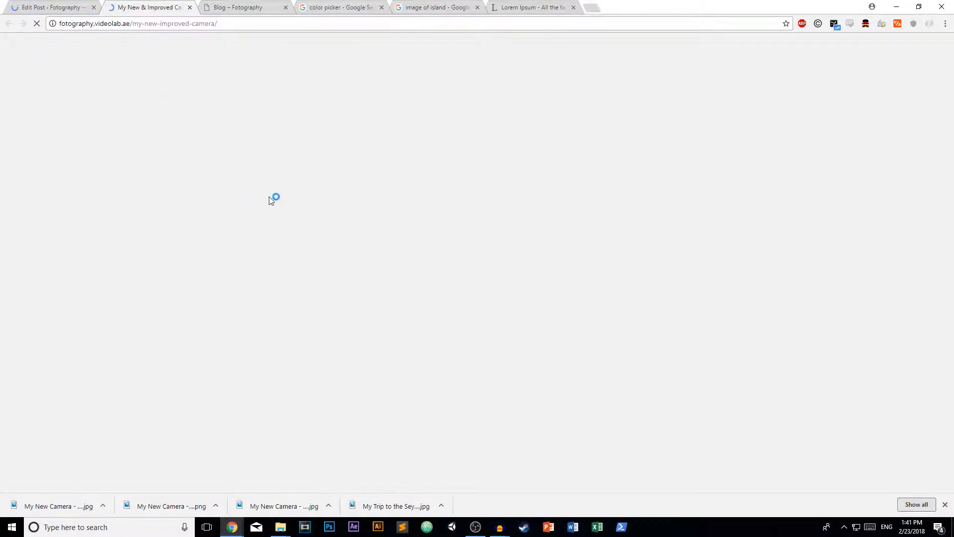
Step: Examine the published post's gallery, opening the flip-screen camera image and returning to the post
{"action": "scroll", "coordinate": [384, 261], "scroll_direction": "down", "scroll_amount": 4}
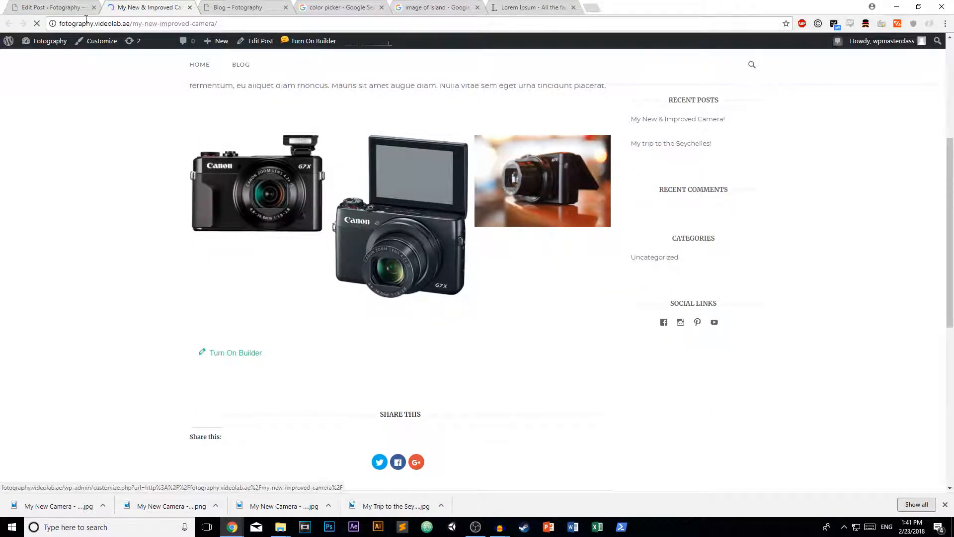
{"action": "left_click", "coordinate": [384, 261]}
{"action": "left_click", "coordinate": [9, 24]}
{"action": "scroll", "coordinate": [365, 310], "scroll_direction": "up", "scroll_amount": 4}
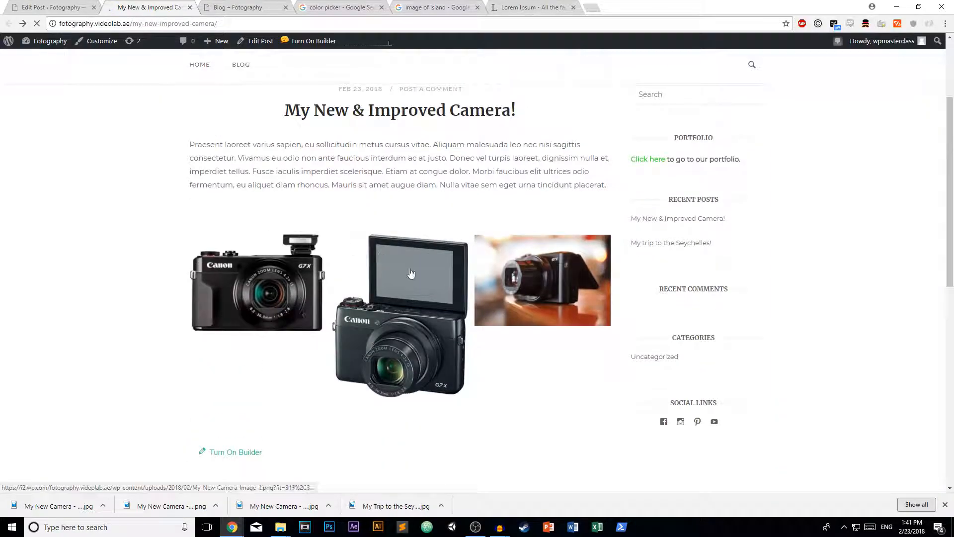
{"action": "scroll", "coordinate": [334, 274], "scroll_direction": "down", "scroll_amount": 2}
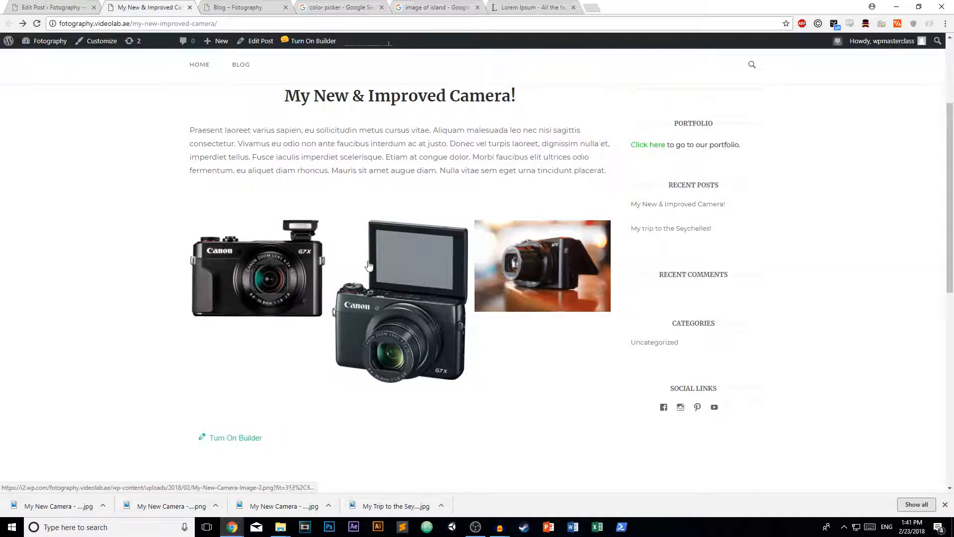
Step: Compare the text and Gallery module in the post editor with the layout of the published camera post
{"action": "left_click", "coordinate": [50, 7]}
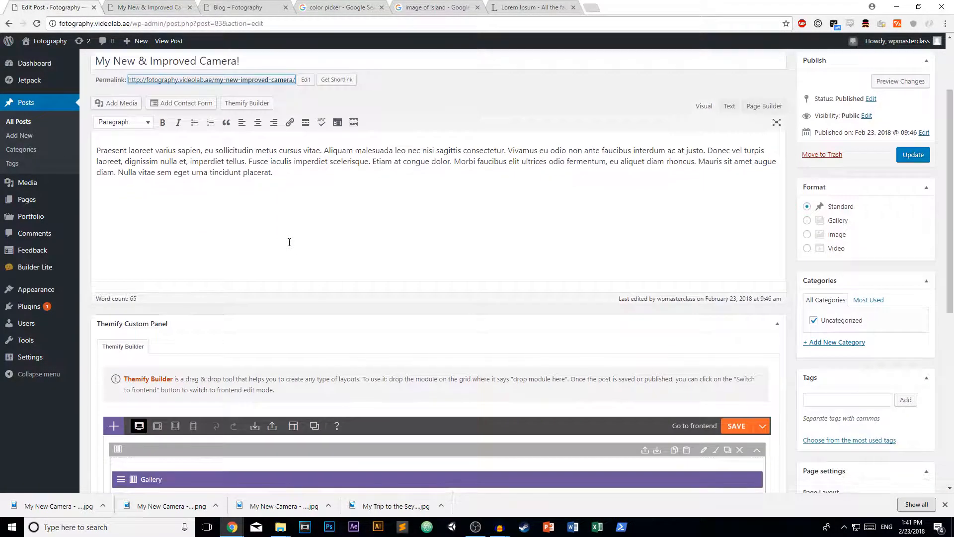
{"action": "scroll", "coordinate": [433, 335], "scroll_direction": "down", "scroll_amount": 5}
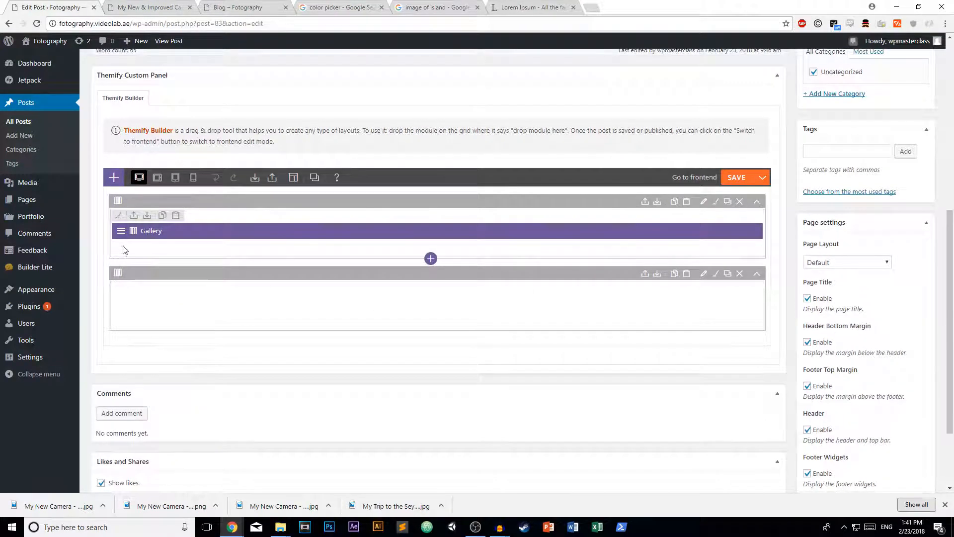
{"action": "key", "text": "ctrl+Tab"}
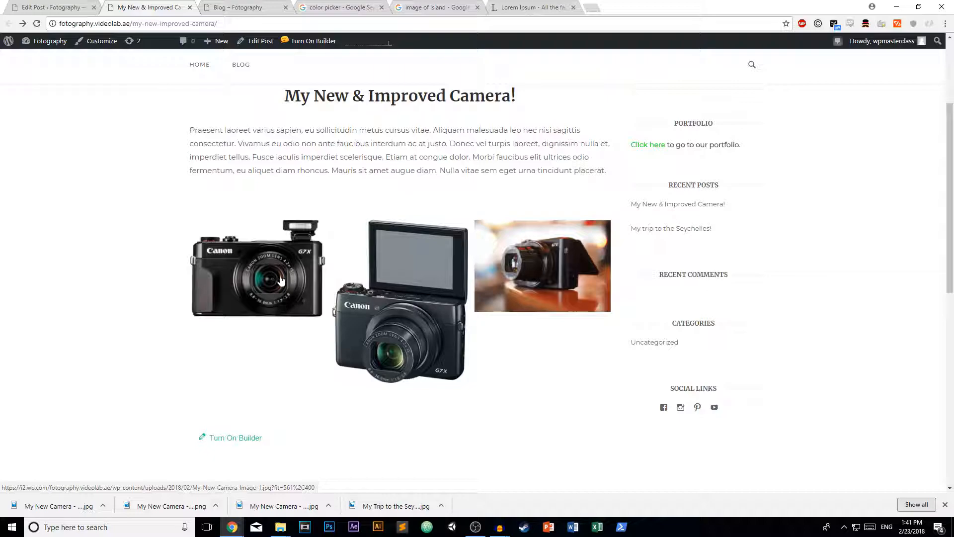
{"action": "scroll", "coordinate": [380, 281], "scroll_direction": "up", "scroll_amount": 3}
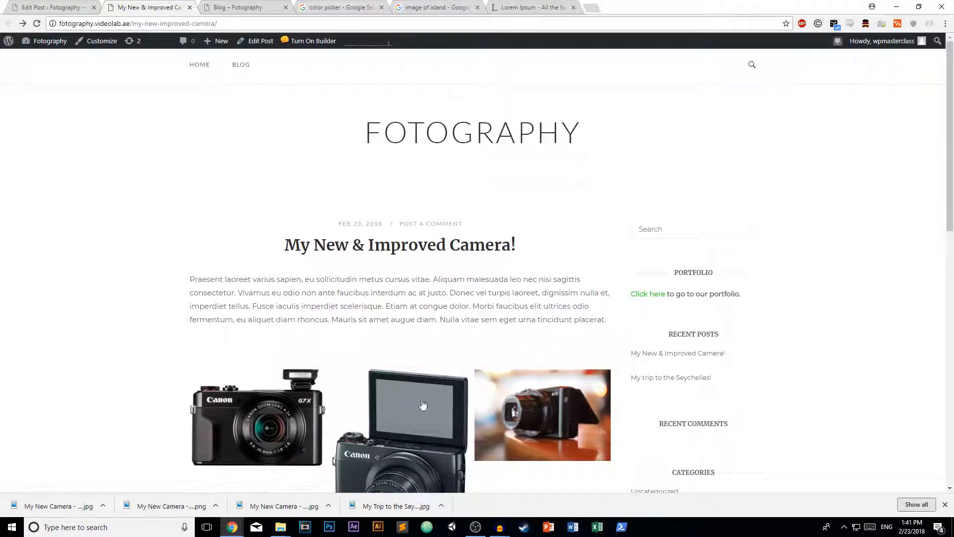
{"action": "scroll", "coordinate": [228, 255], "scroll_direction": "down", "scroll_amount": 4}
{"action": "scroll", "coordinate": [229, 254], "scroll_direction": "up", "scroll_amount": 4}
{"action": "left_click", "coordinate": [51, 5]}
{"action": "scroll", "coordinate": [263, 230], "scroll_direction": "down", "scroll_amount": 2}
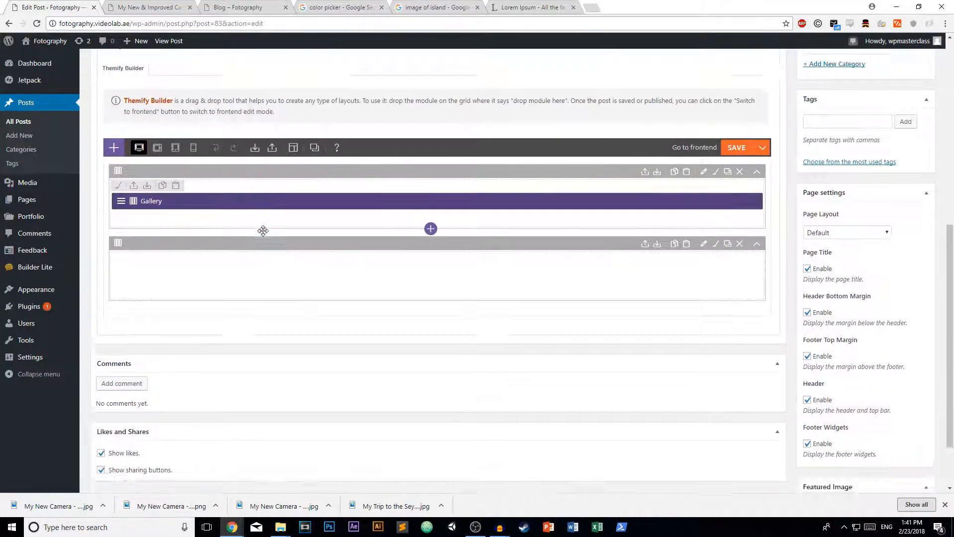
{"action": "scroll", "coordinate": [265, 222], "scroll_direction": "up", "scroll_amount": 7}
{"action": "scroll", "coordinate": [383, 417], "scroll_direction": "down", "scroll_amount": 5}
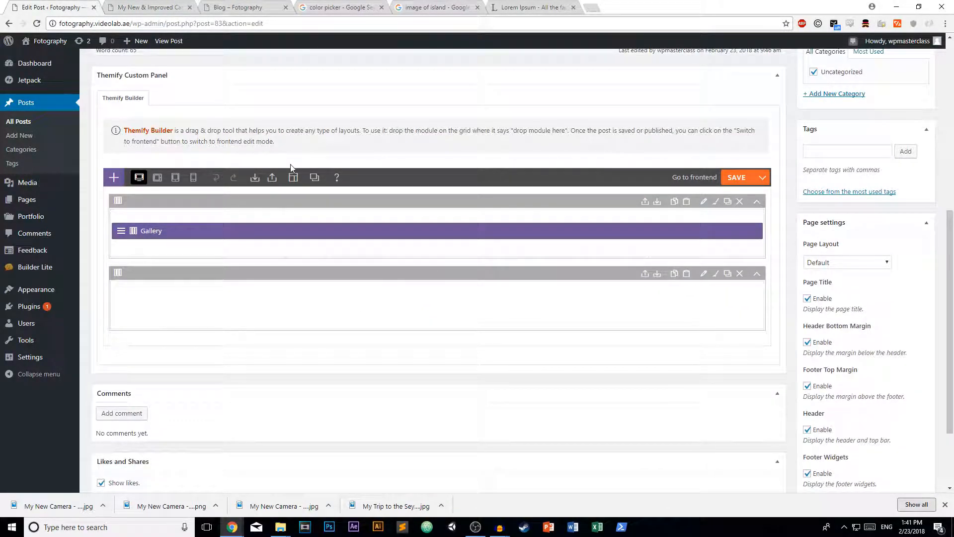
{"action": "scroll", "coordinate": [219, 187], "scroll_direction": "up", "scroll_amount": 4}
{"action": "key", "text": "ctrl+Tab"}
{"action": "scroll", "coordinate": [355, 201], "scroll_direction": "down", "scroll_amount": 2}
{"action": "scroll", "coordinate": [323, 194], "scroll_direction": "up", "scroll_amount": 1}
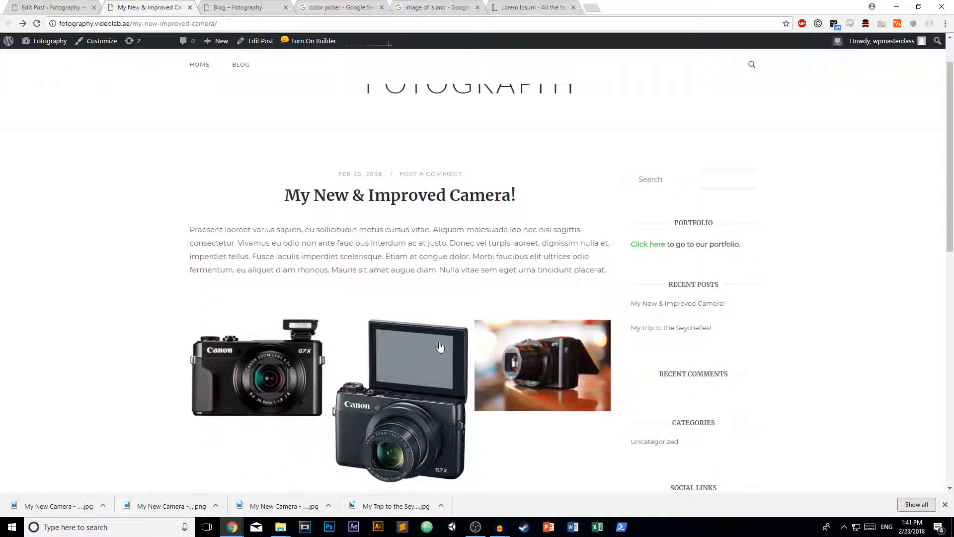
Step: Return to the post editor and review the post text and the builder rows below it
{"action": "left_click", "coordinate": [56, 6]}
{"action": "scroll", "coordinate": [243, 183], "scroll_direction": "up", "scroll_amount": 3}
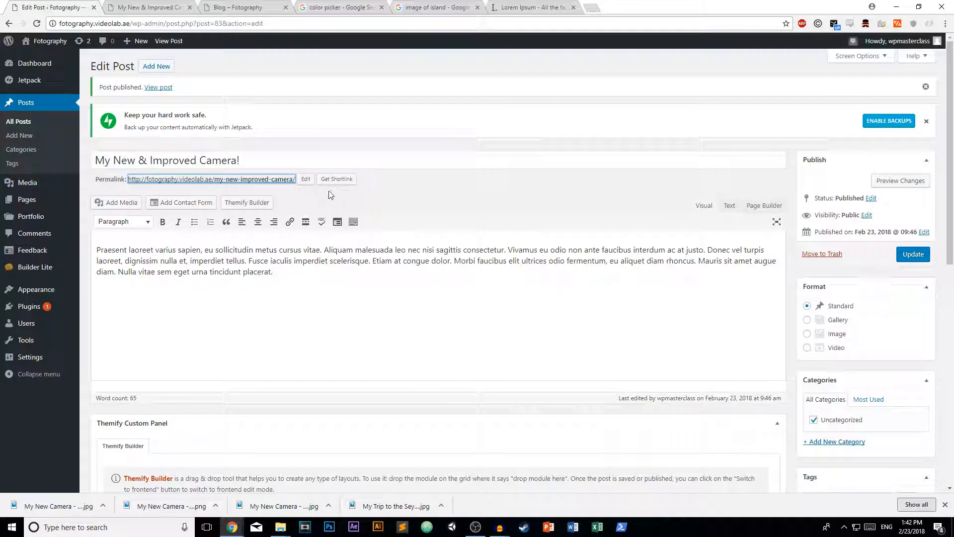
{"action": "scroll", "coordinate": [410, 180], "scroll_direction": "down", "scroll_amount": 8}
{"action": "scroll", "coordinate": [473, 171], "scroll_direction": "up", "scroll_amount": 5}
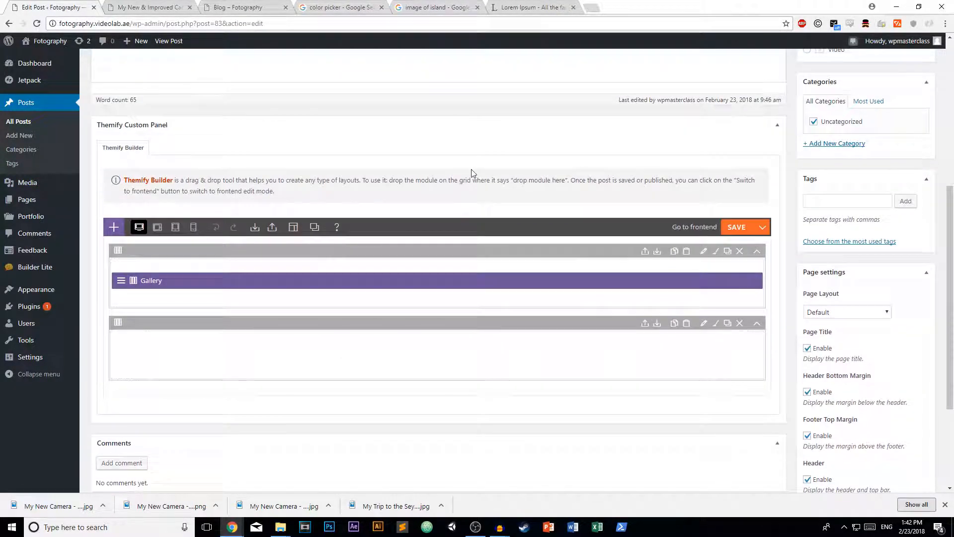
{"action": "scroll", "coordinate": [504, 370], "scroll_direction": "up", "scroll_amount": 4}
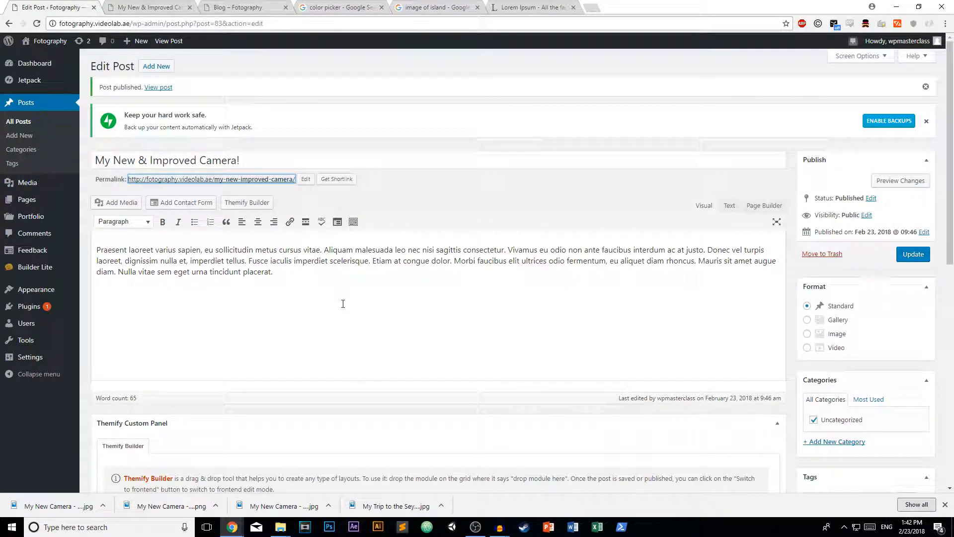